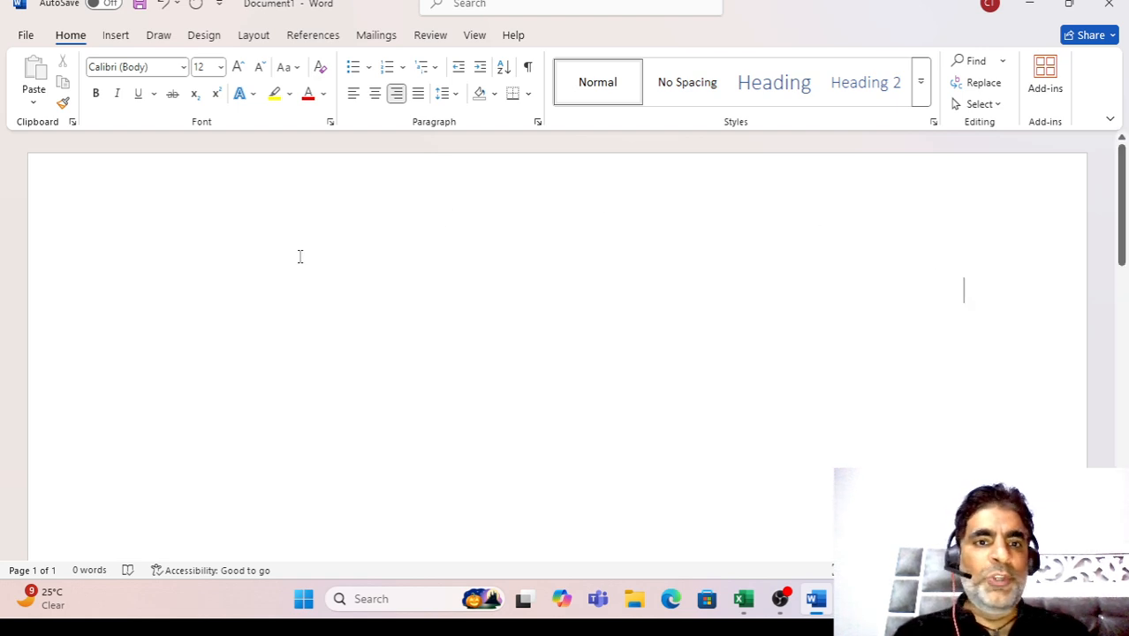
Start a labels mail merge using Avery US Letter product 48160 EcoFriendly Address Labels.
left_click(377, 35)
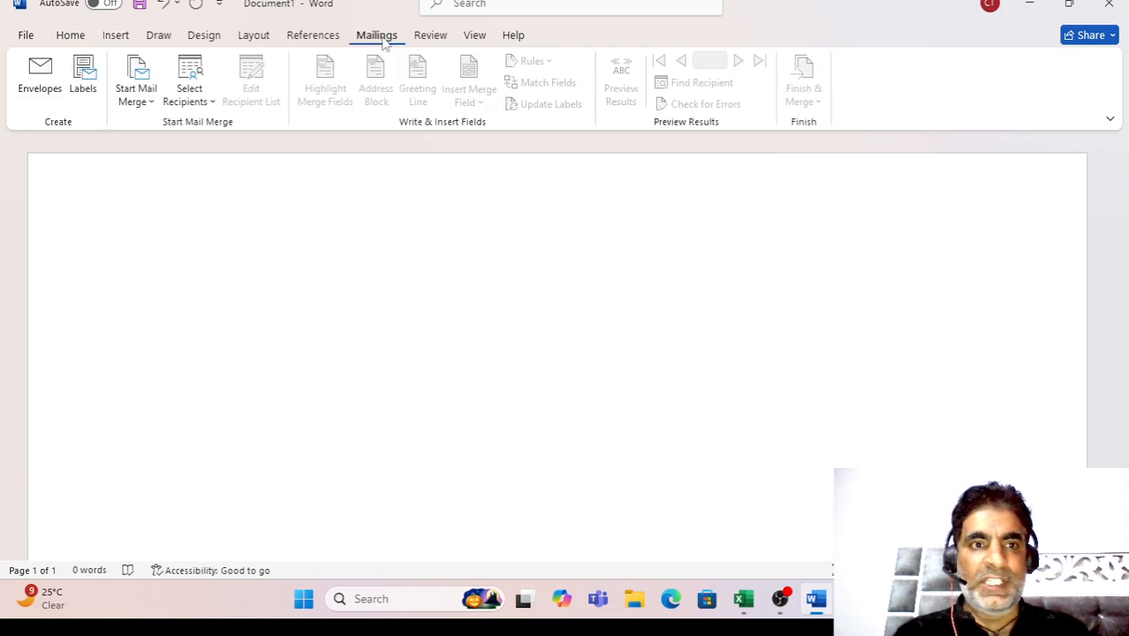
left_click(153, 105)
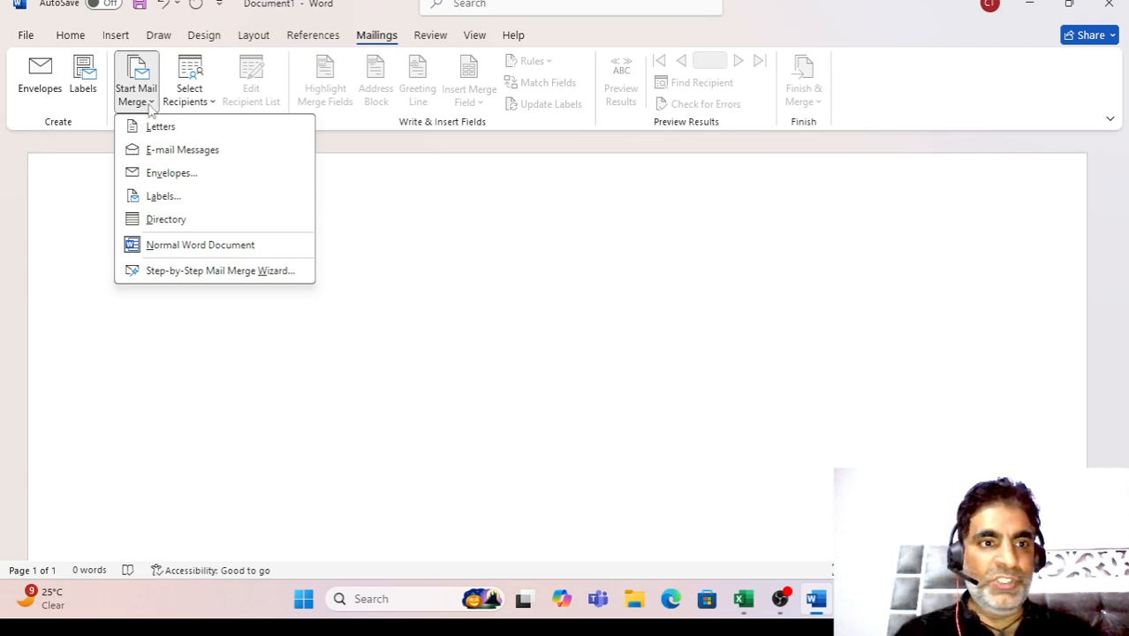
left_click(161, 196)
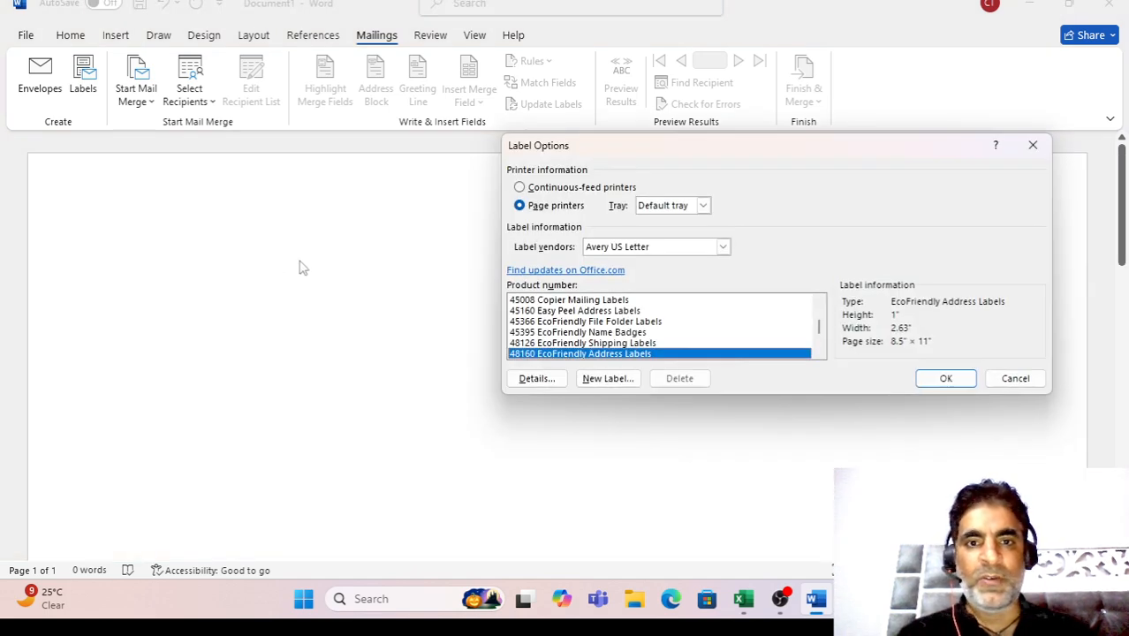
left_click_drag(711, 147, 623, 149)
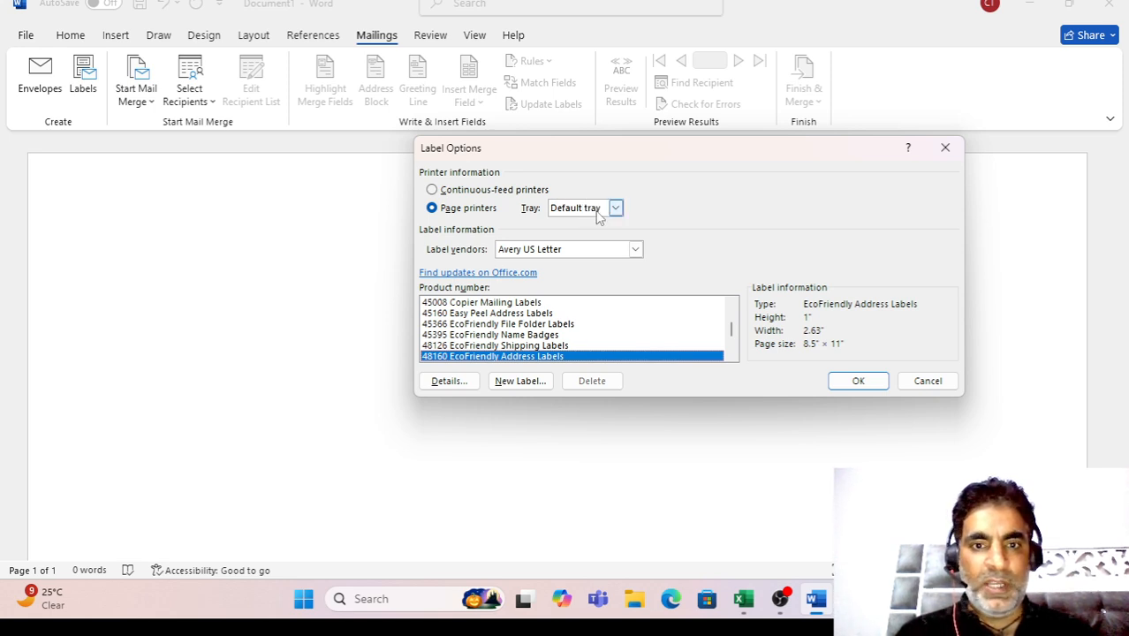
left_click(634, 250)
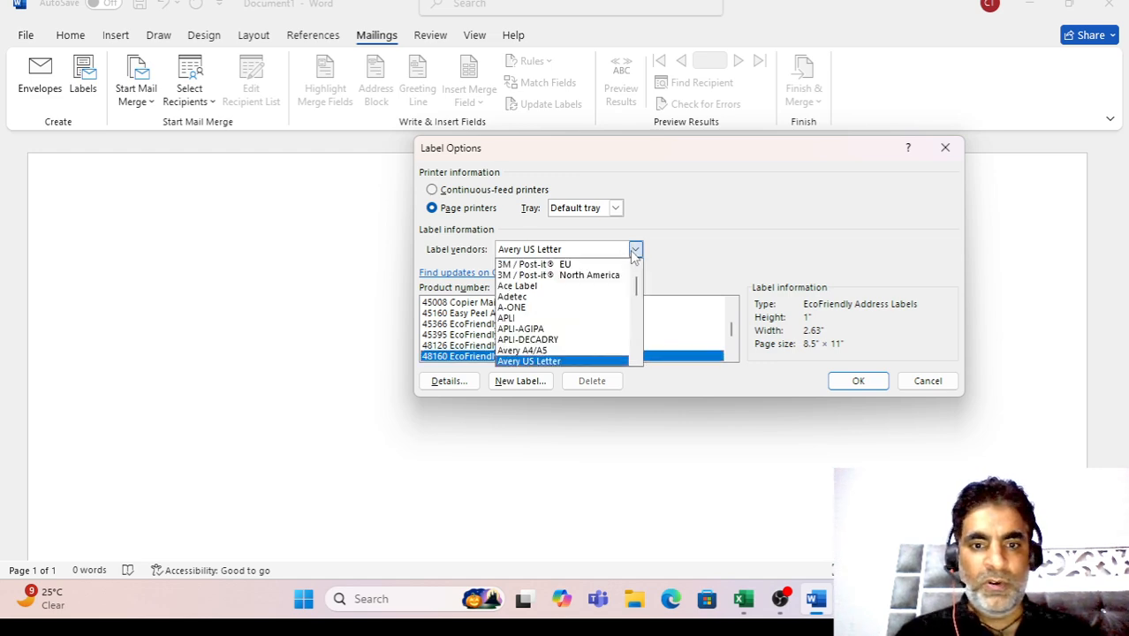
left_click(634, 250)
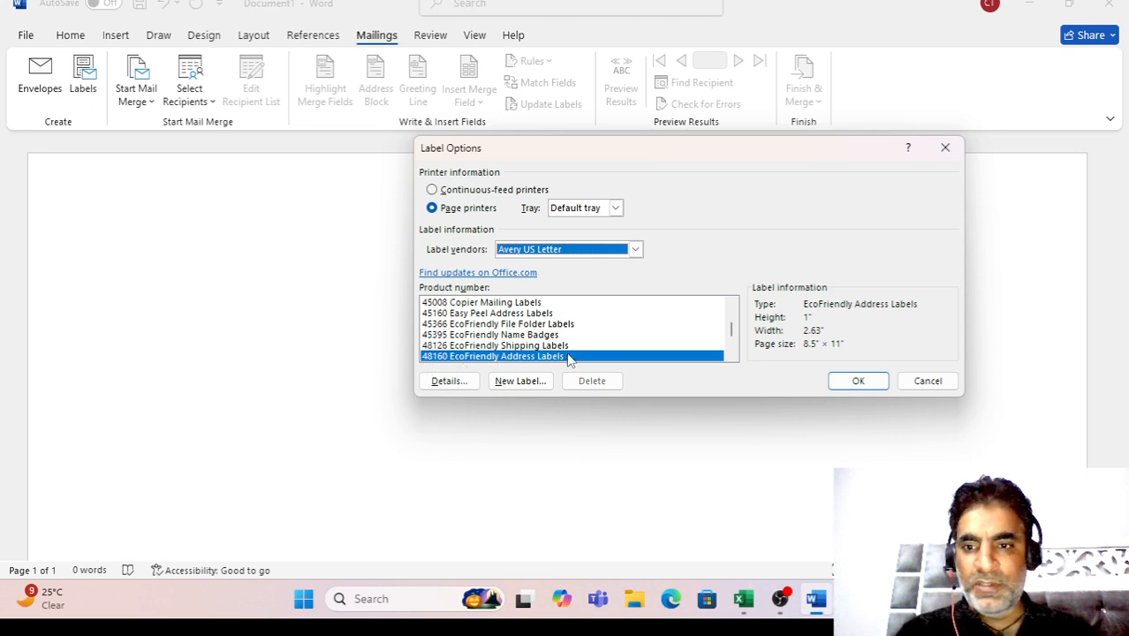
left_click(839, 381)
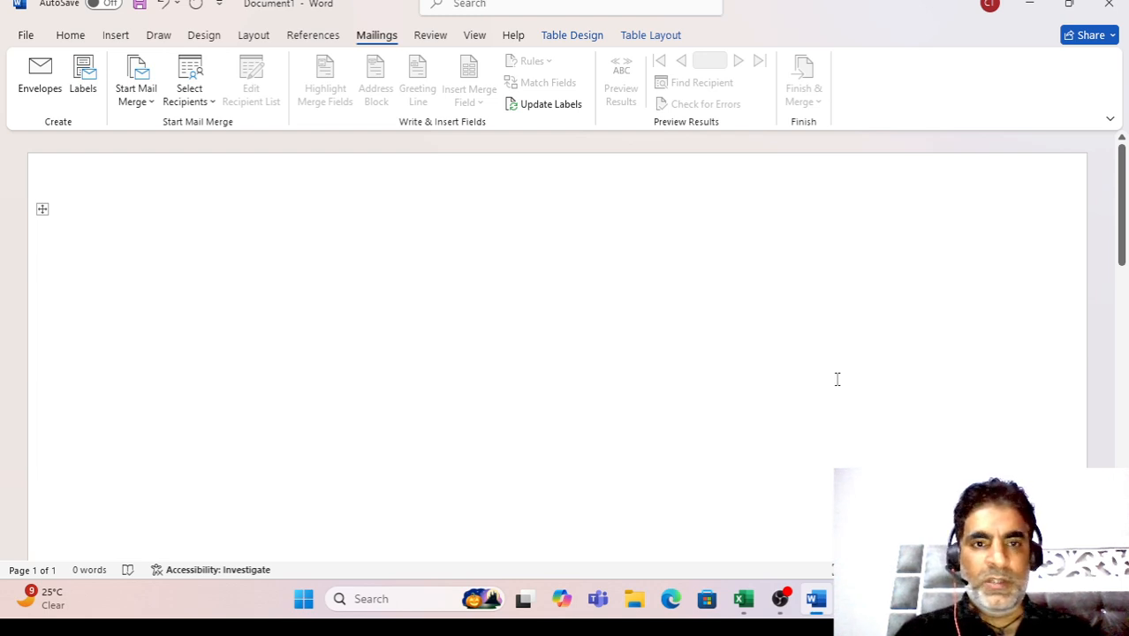
Apply all borders to the entire label table.
left_click(42, 209)
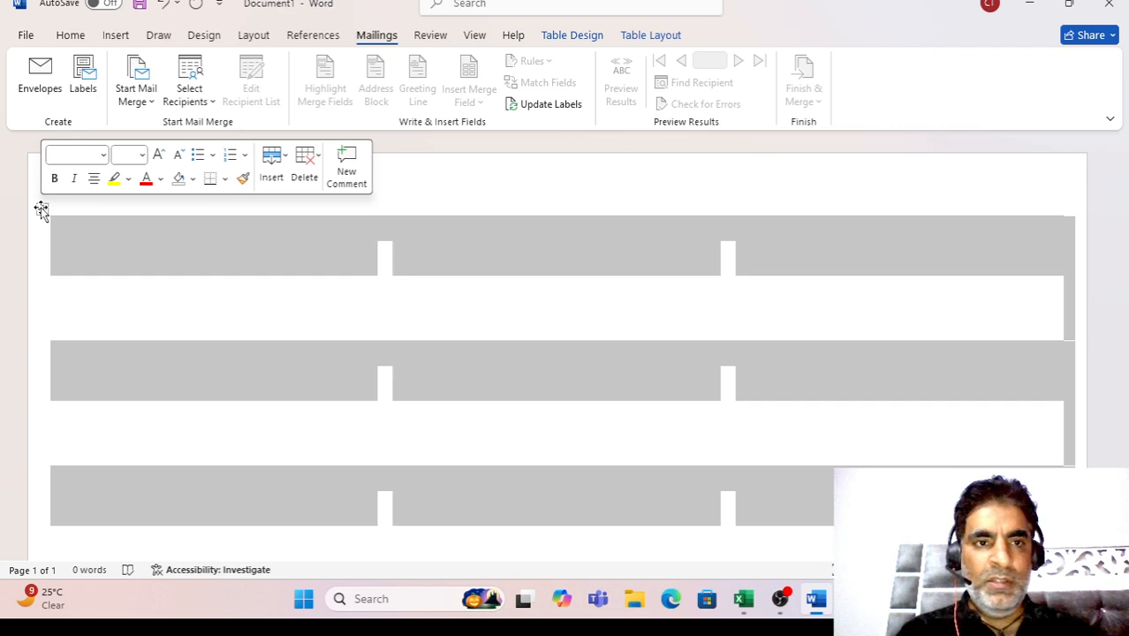
left_click(122, 38)
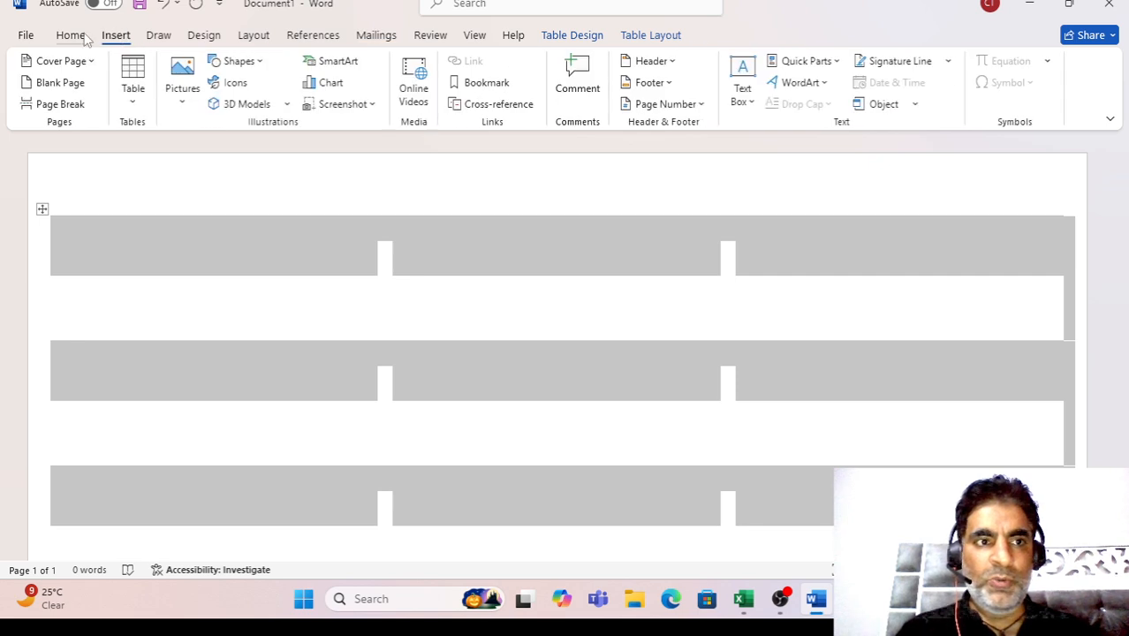
left_click(85, 38)
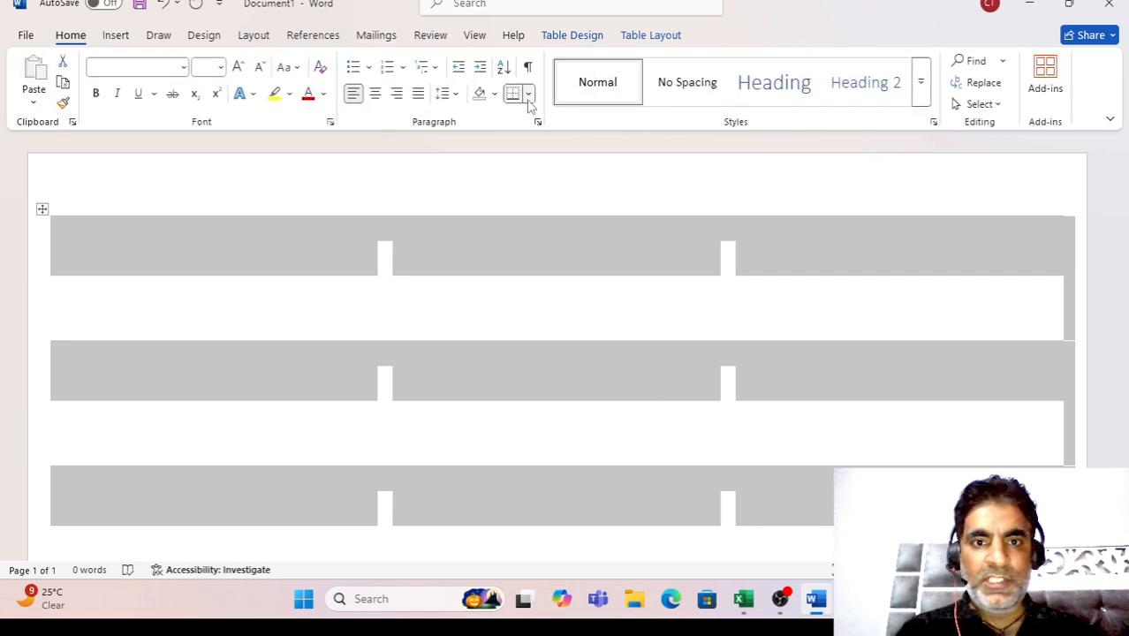
left_click(529, 94)
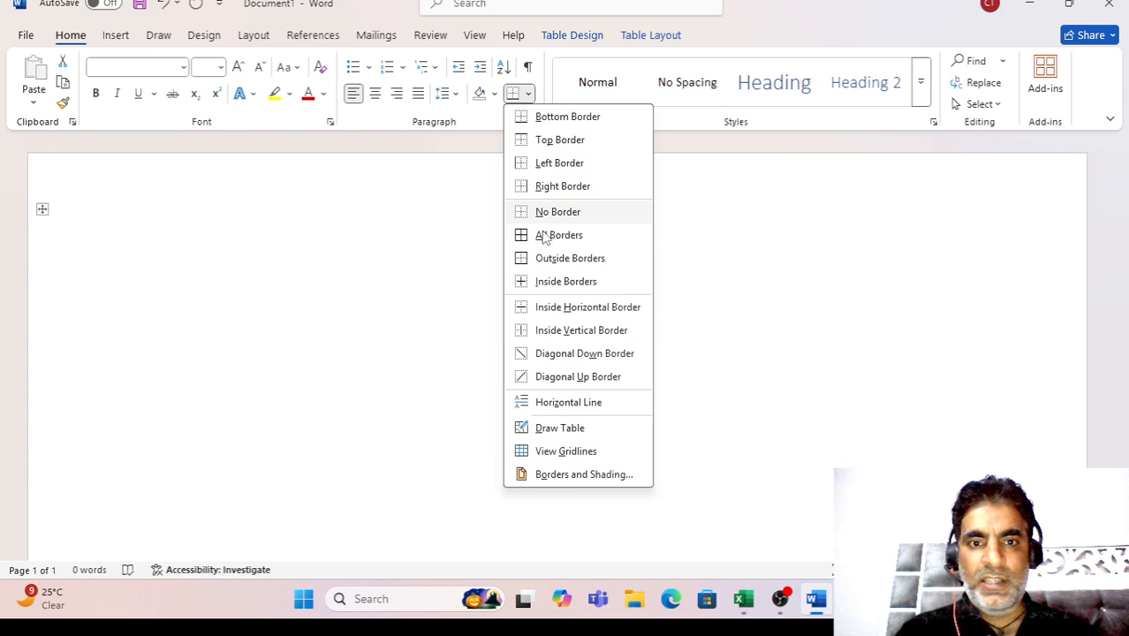
left_click(544, 237)
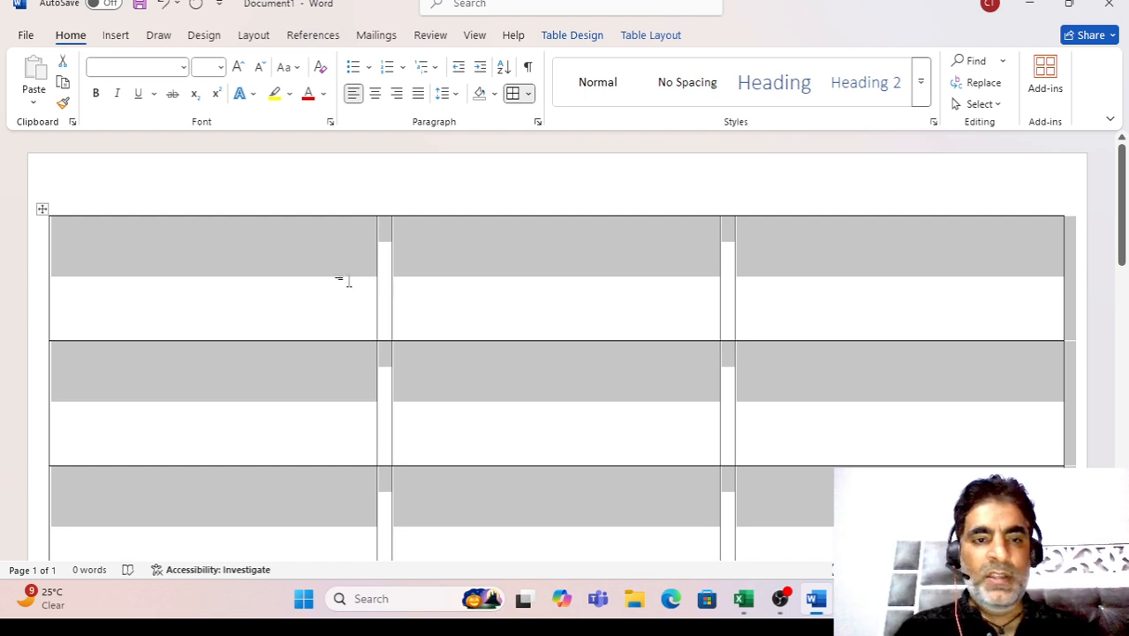
left_click(346, 280)
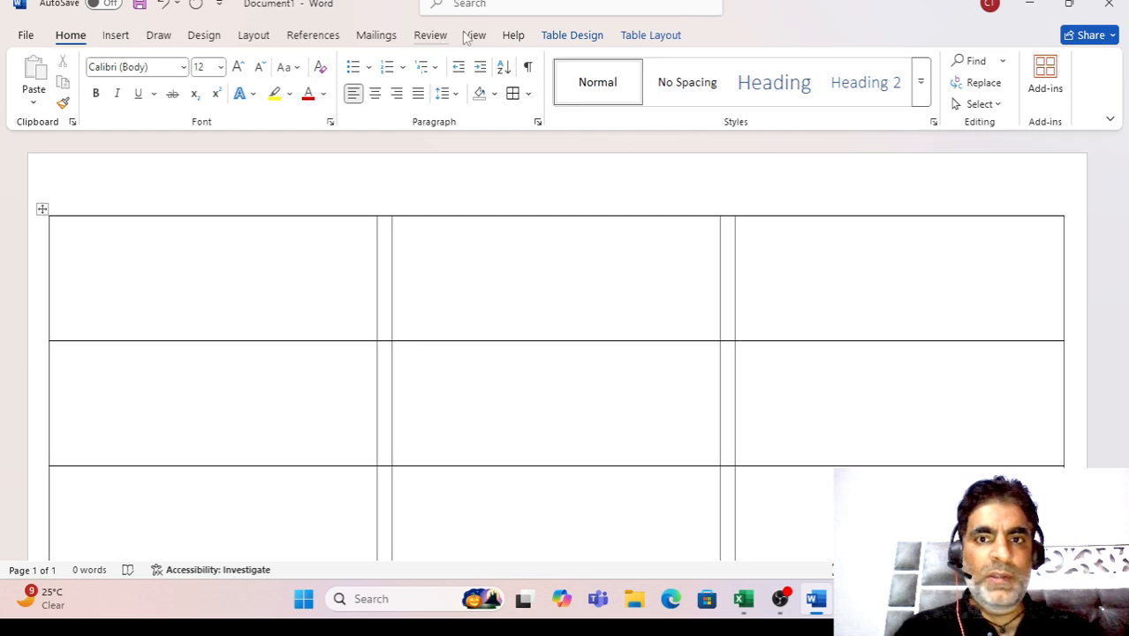
Draw a rectangle about 0.24" high and 2.53" wide along the upper edge of the first label cell.
left_click(563, 38)
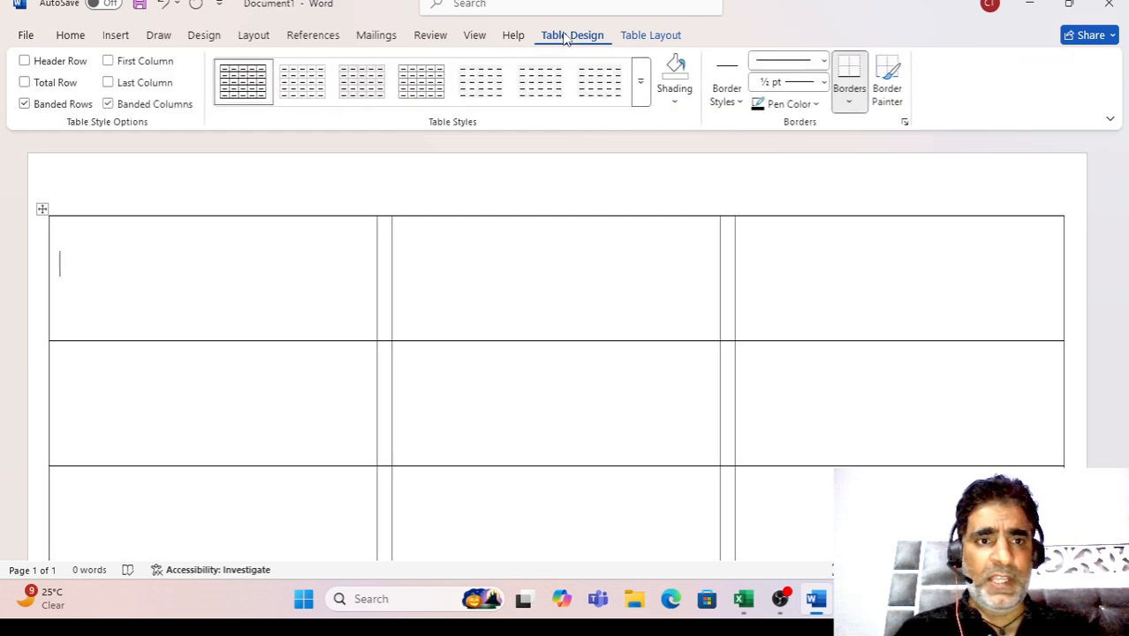
left_click(87, 36)
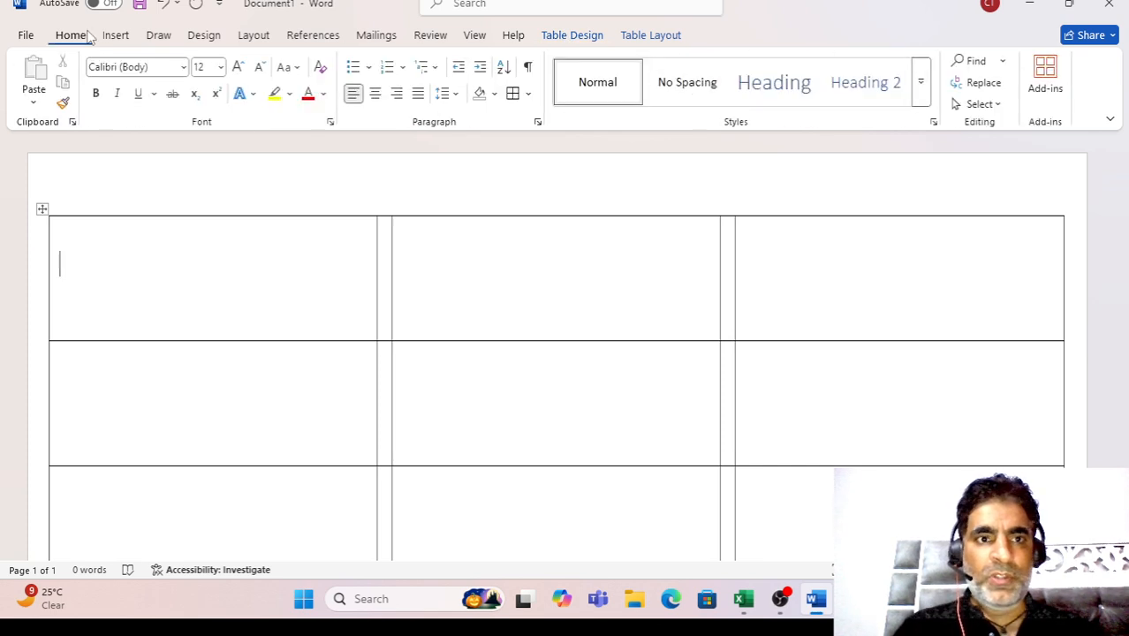
left_click(115, 36)
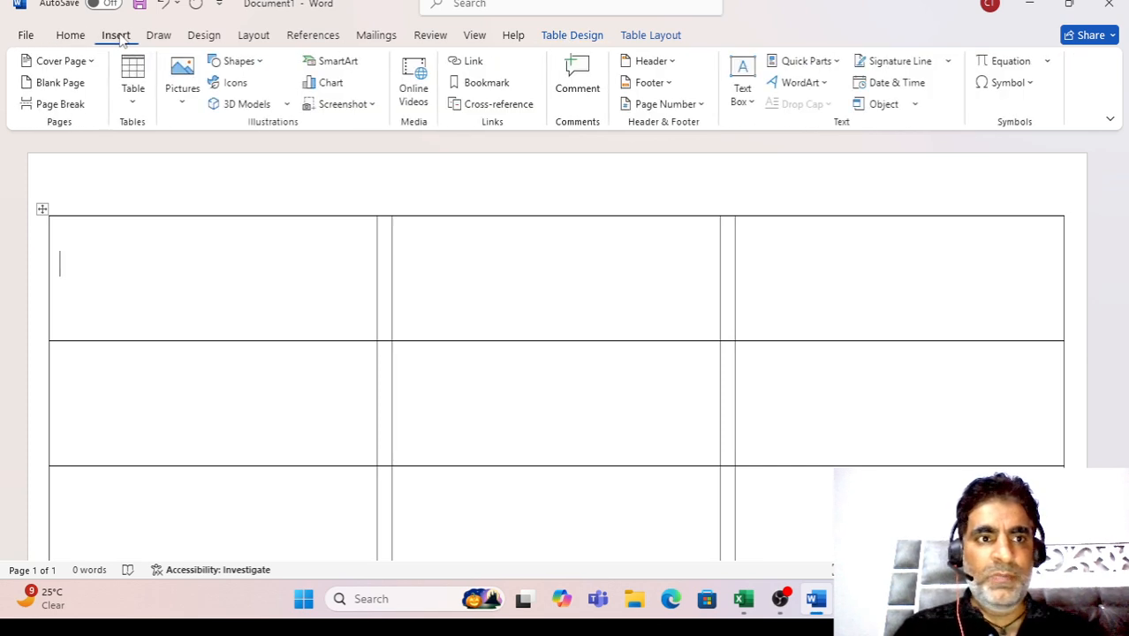
left_click(265, 63)
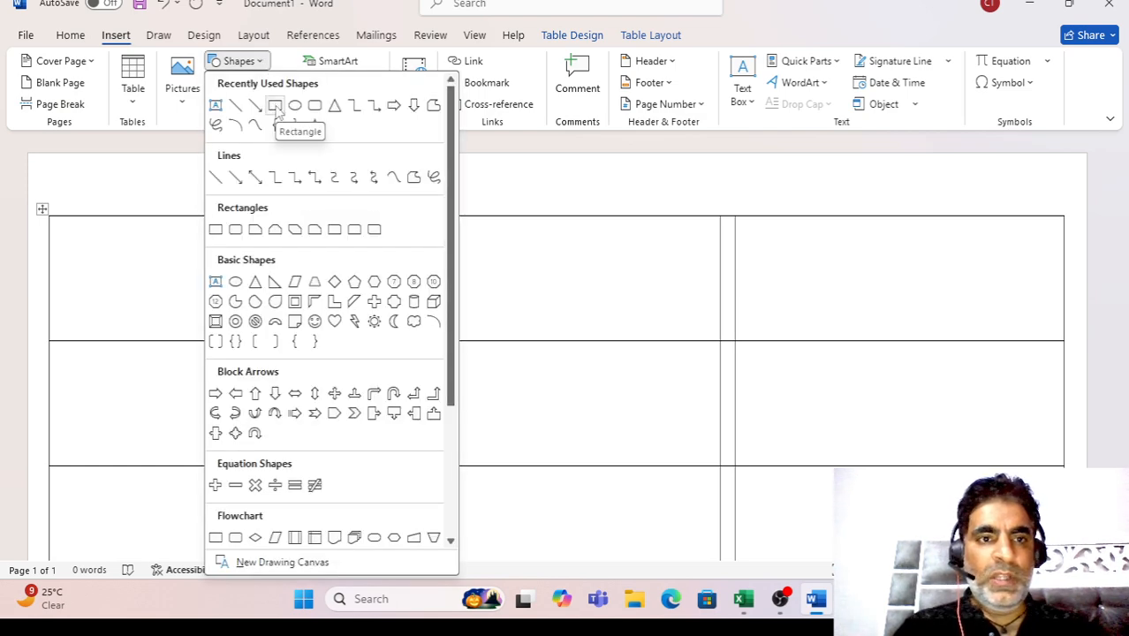
left_click(276, 104)
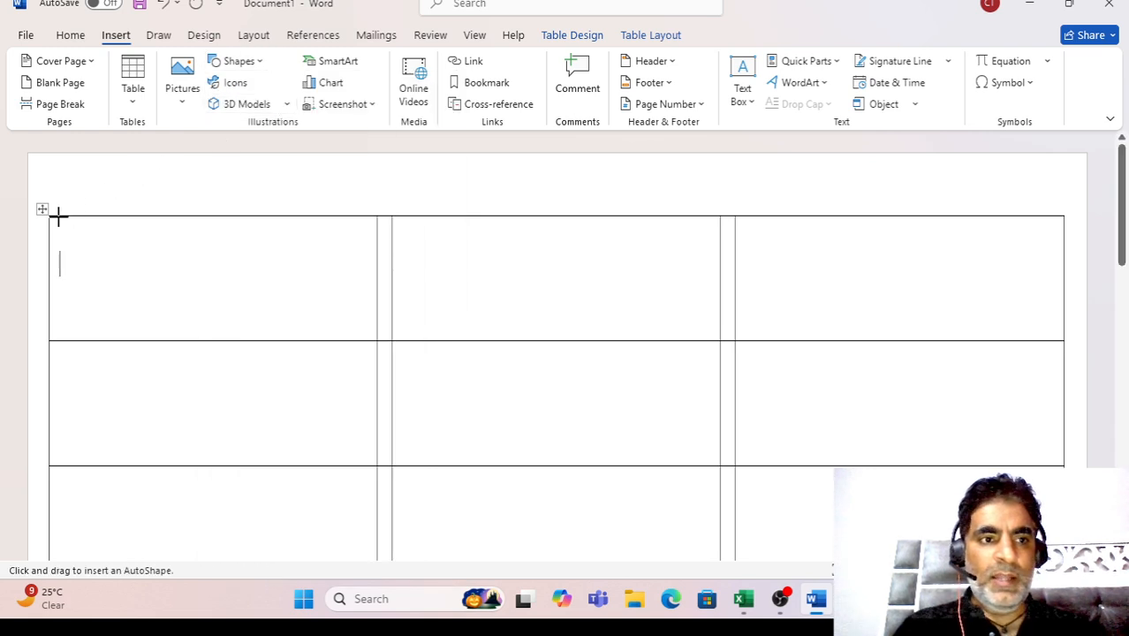
left_click_drag(56, 219, 373, 252)
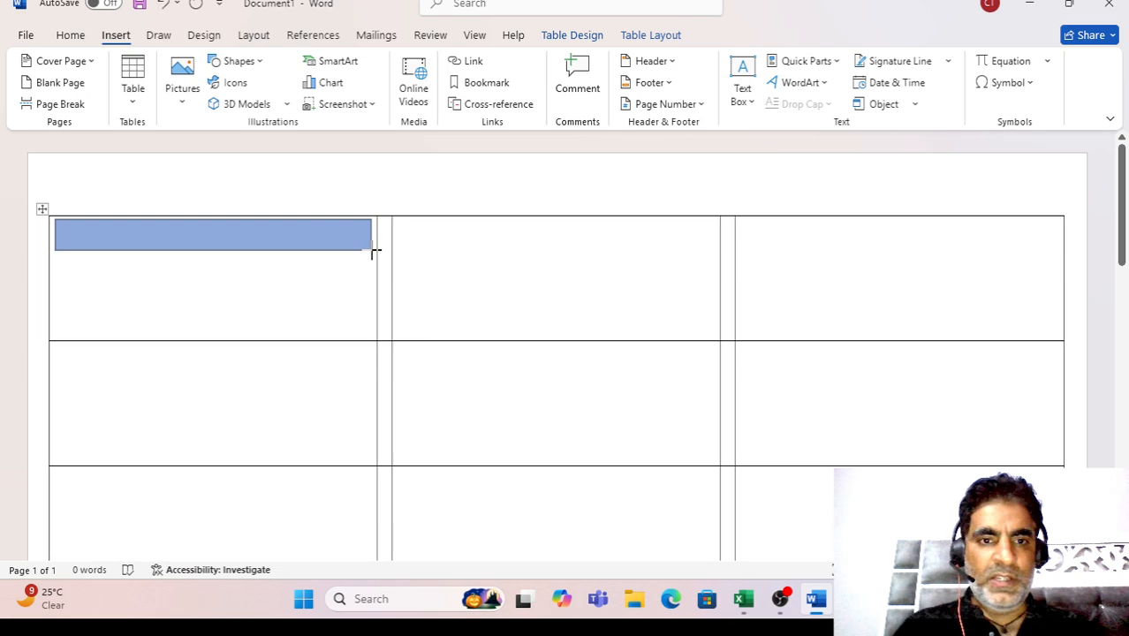
left_click_drag(372, 252, 372, 251)
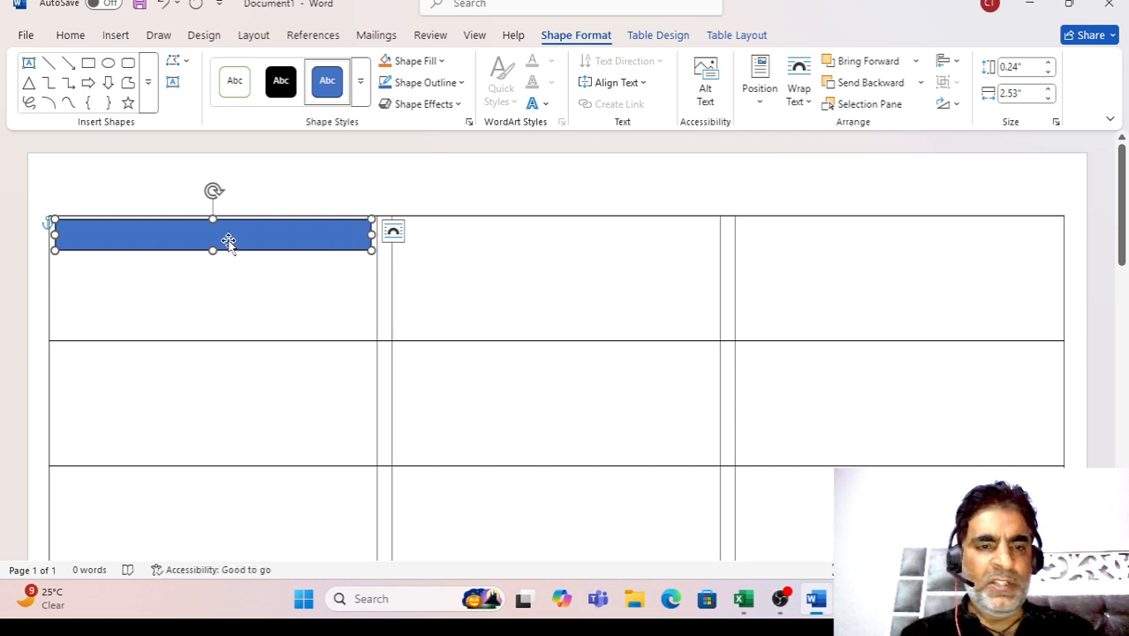
Add the text "ABC SCHOOL" to the rectangle and set its font size to 9.
type("ABC S")
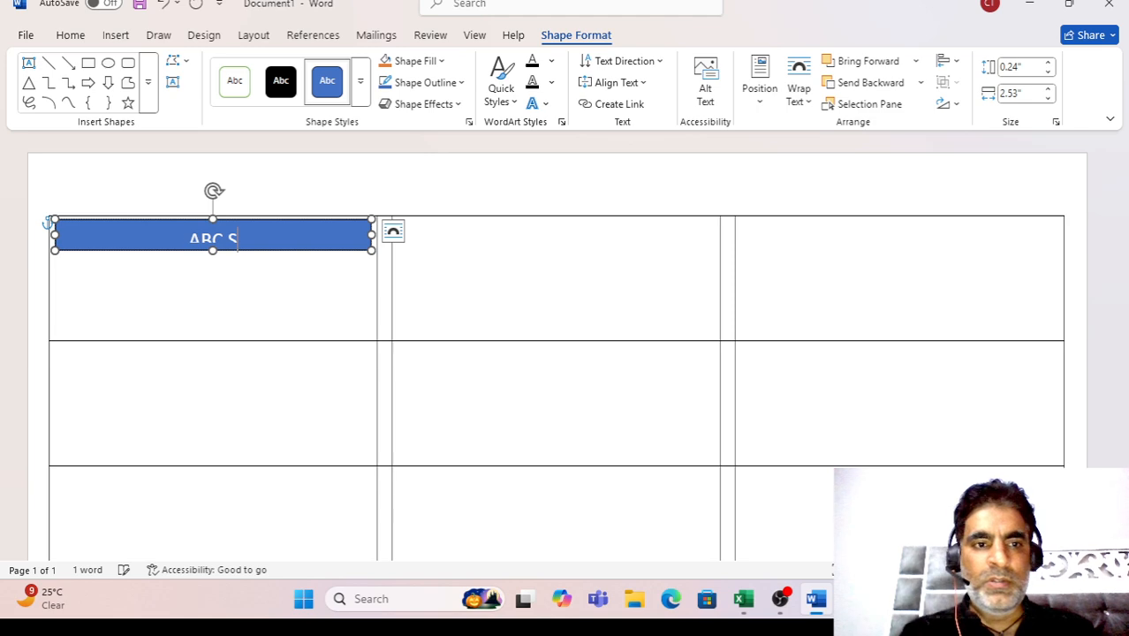
type("CHOOL")
triple_click(230, 241)
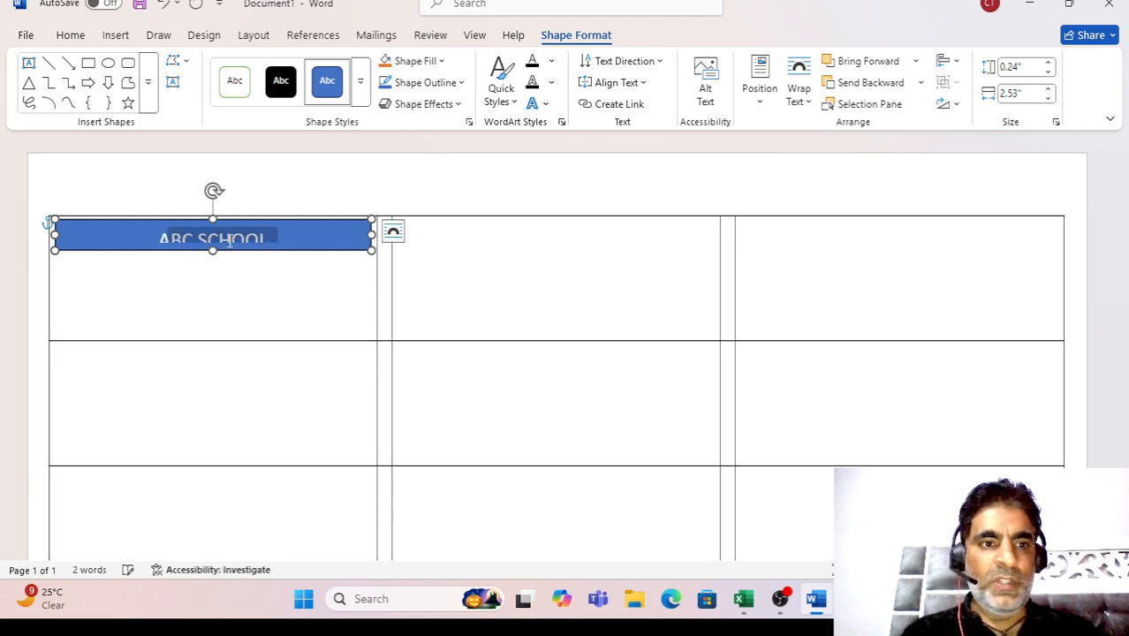
left_click(70, 35)
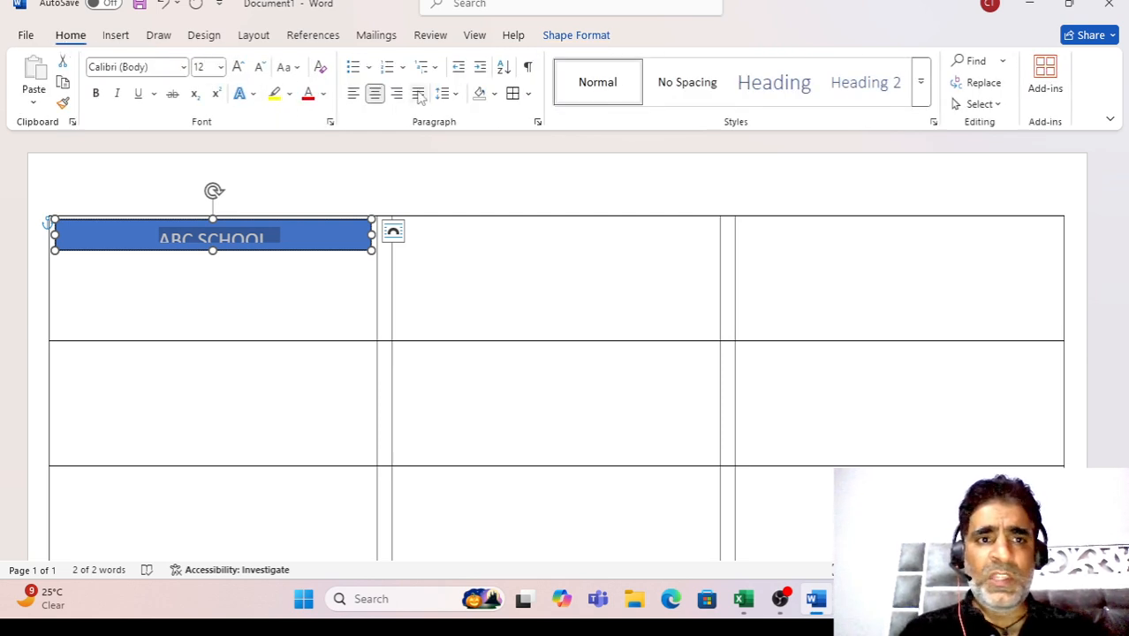
left_click(222, 67)
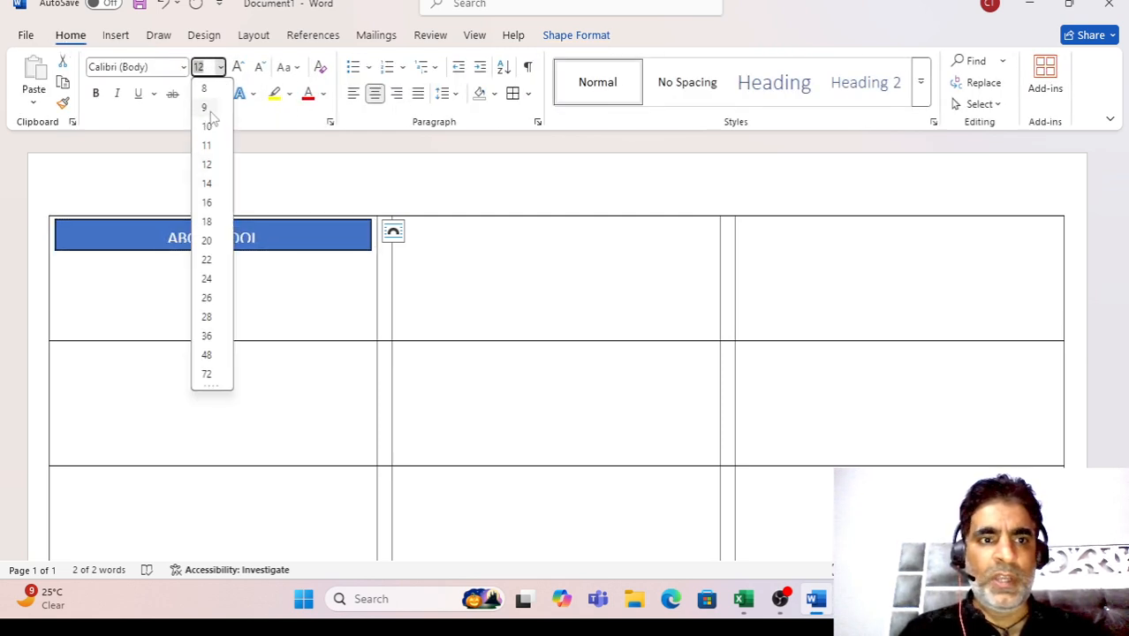
left_click(207, 108)
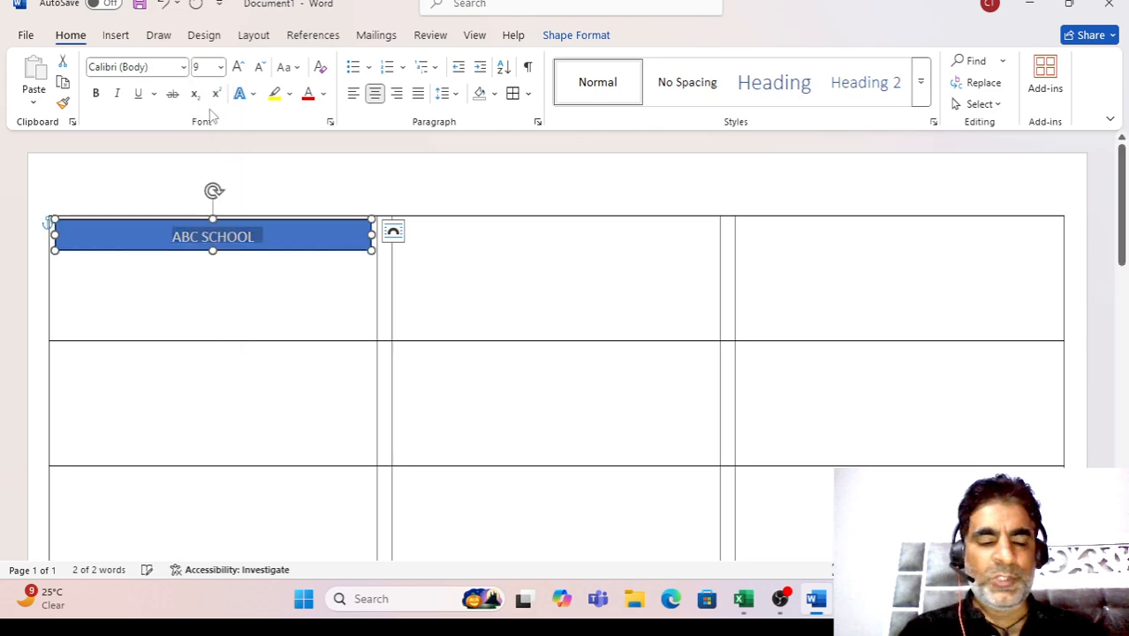
left_click(276, 241)
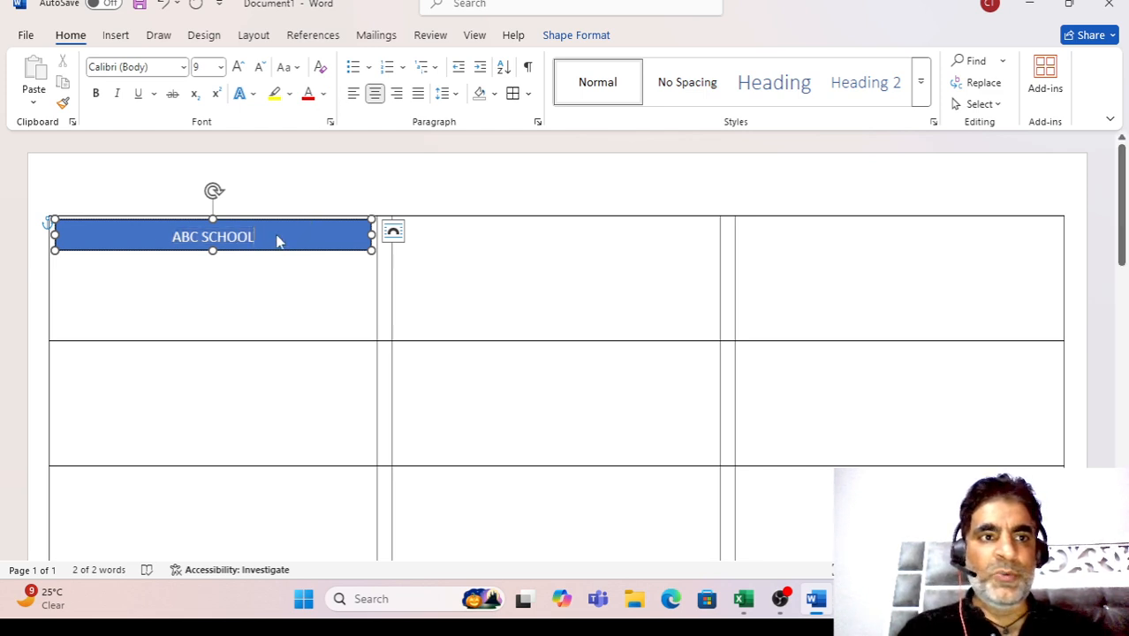
left_click(115, 35)
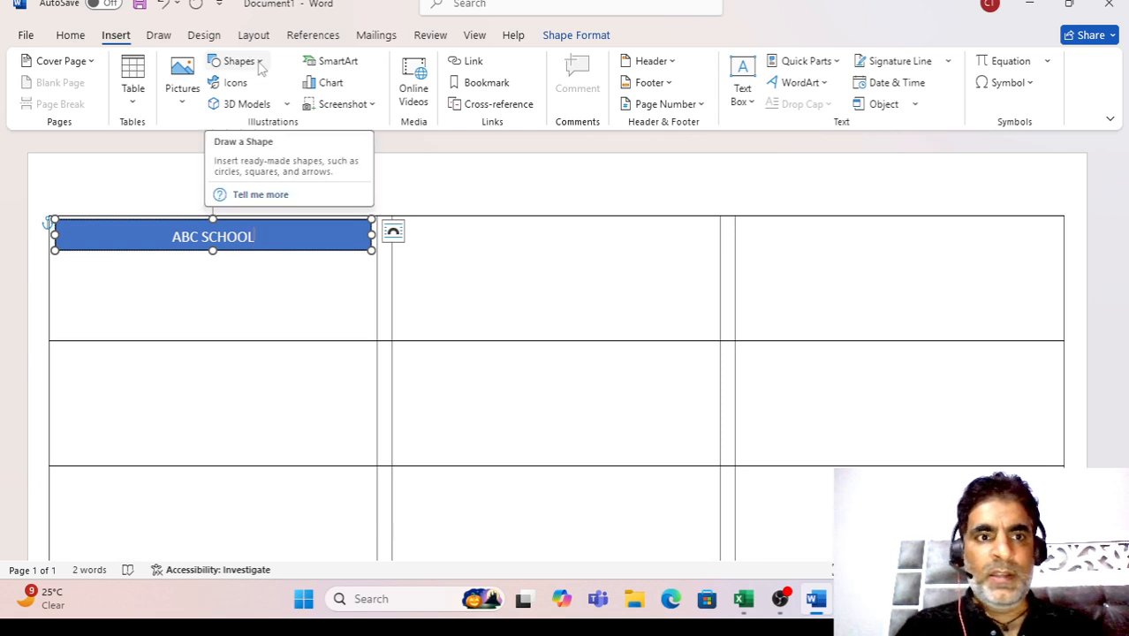
left_click(163, 37)
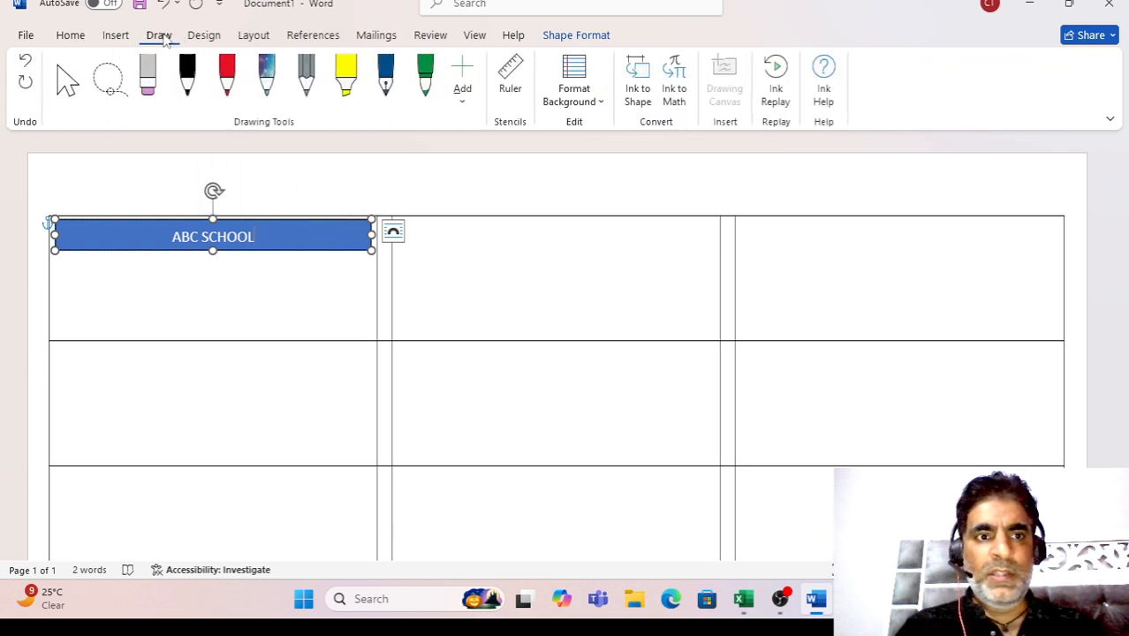
left_click(206, 36)
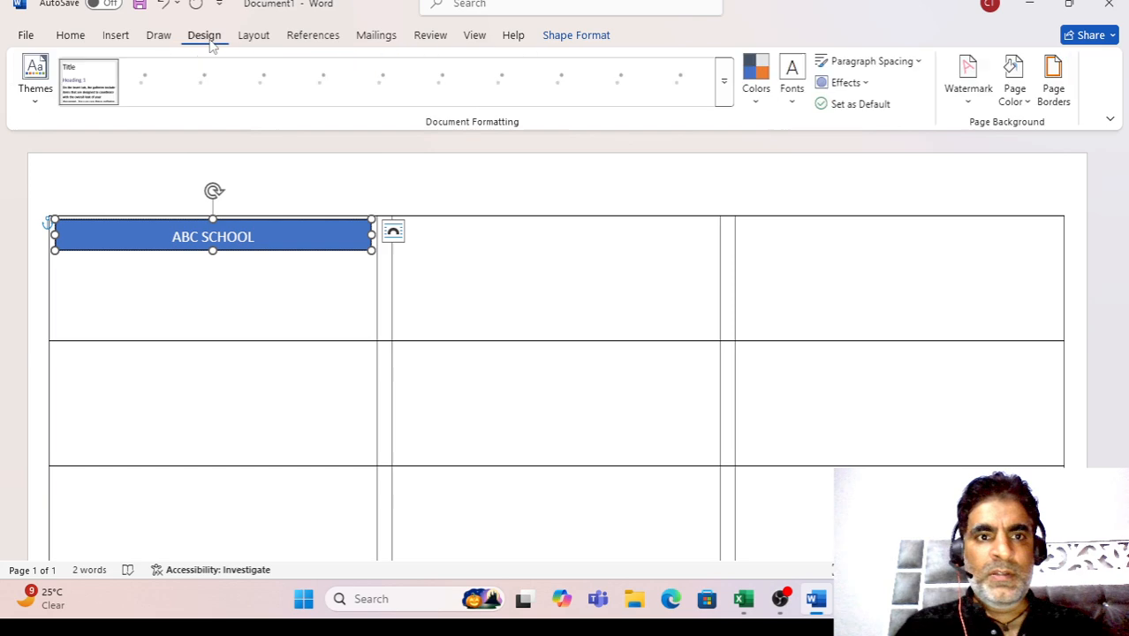
left_click(116, 36)
left_click(240, 346)
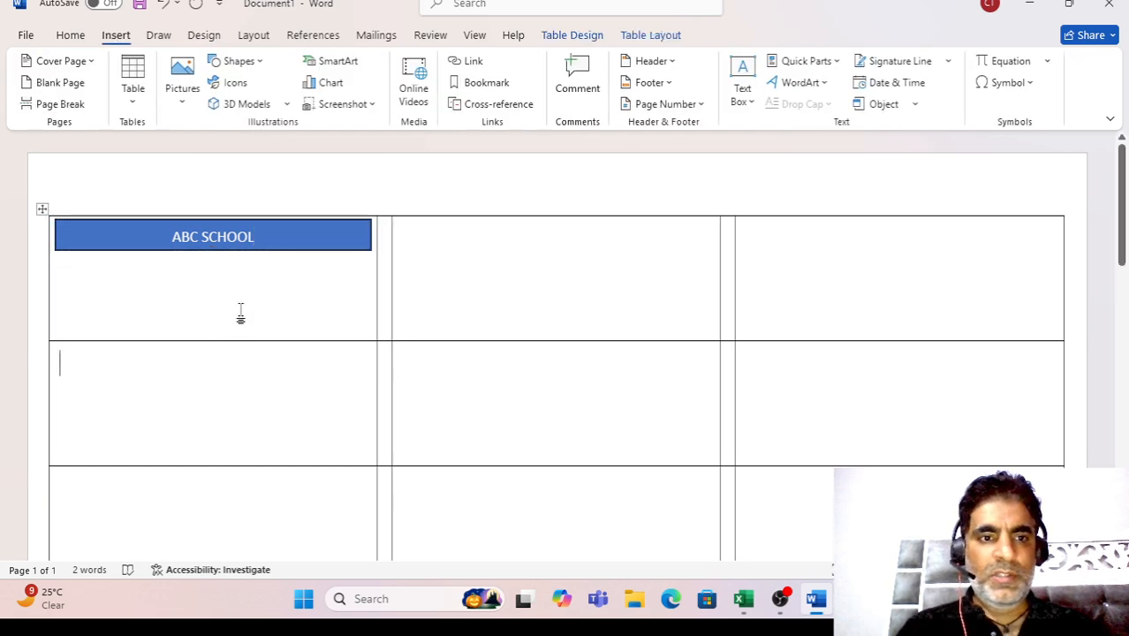
Remove the outline from the ABC SCHOOL rectangle, leaving the cursor in its text.
left_click(269, 251)
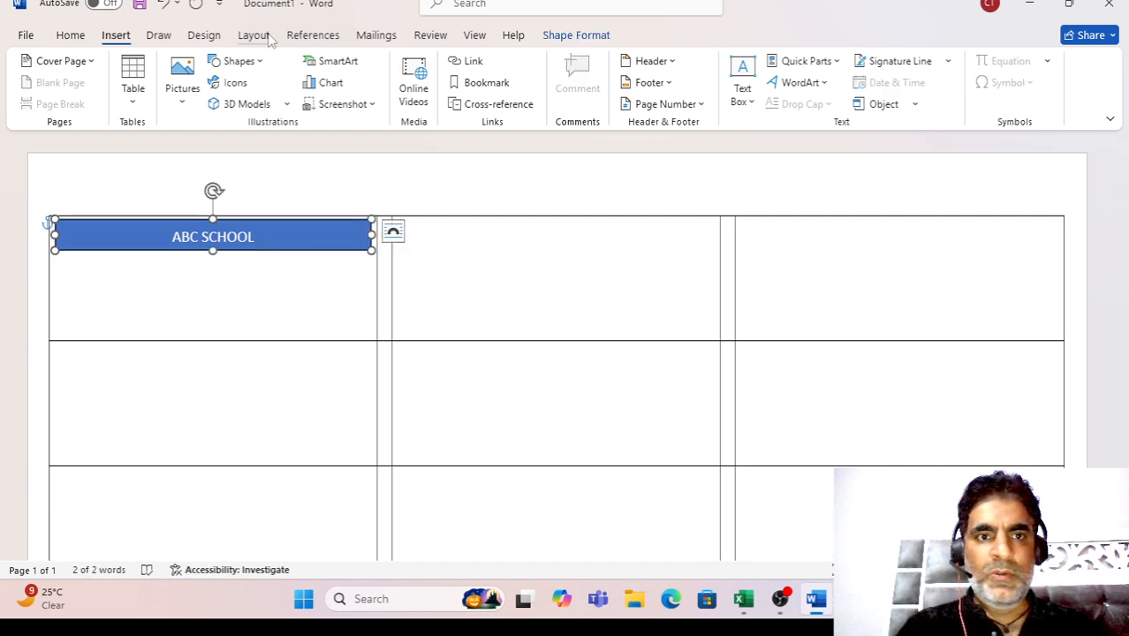
left_click(579, 40)
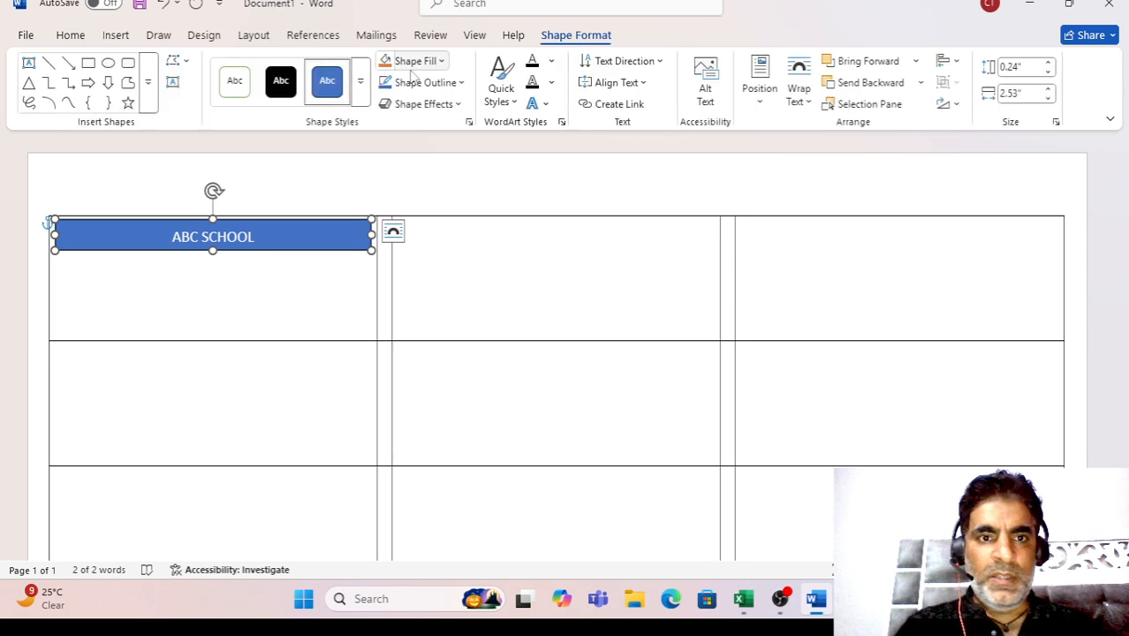
left_click(460, 83)
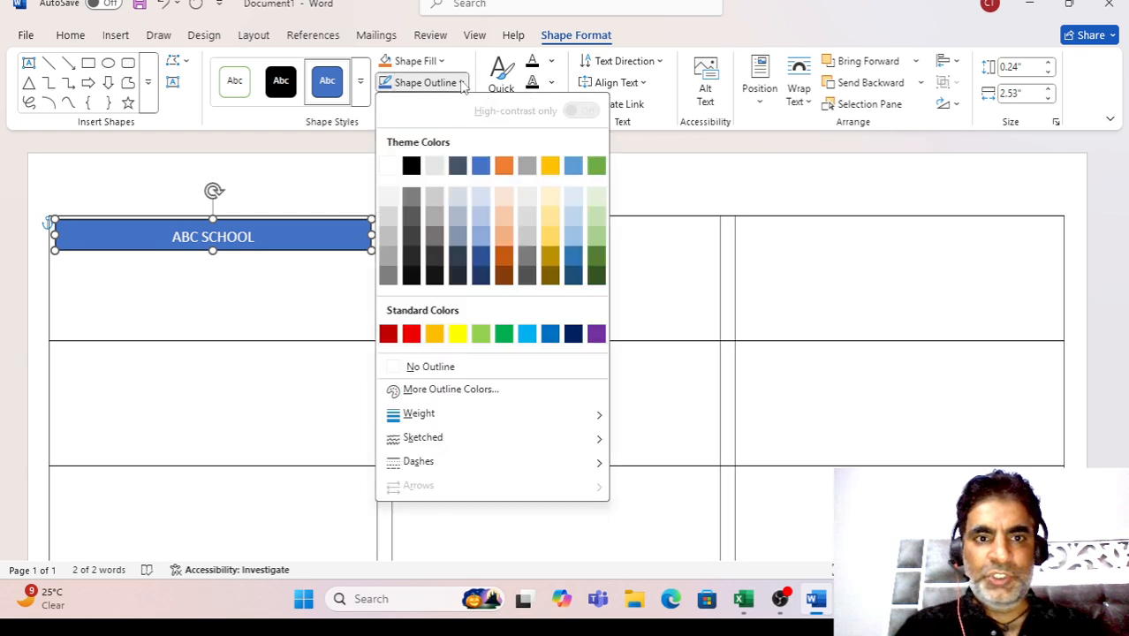
left_click(444, 366)
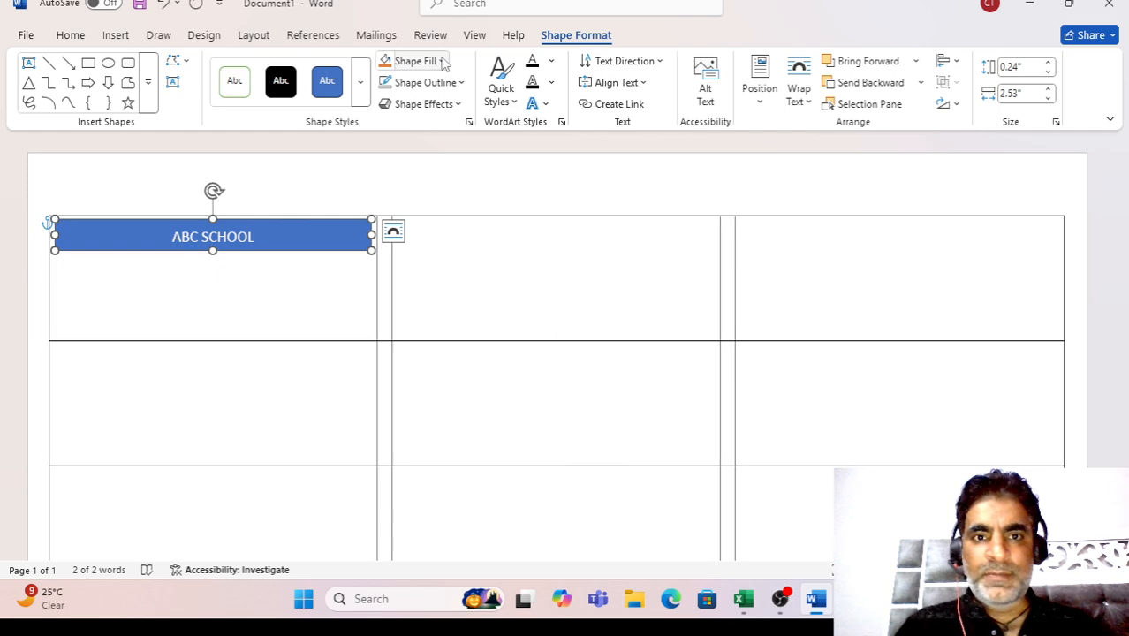
double_click(238, 246)
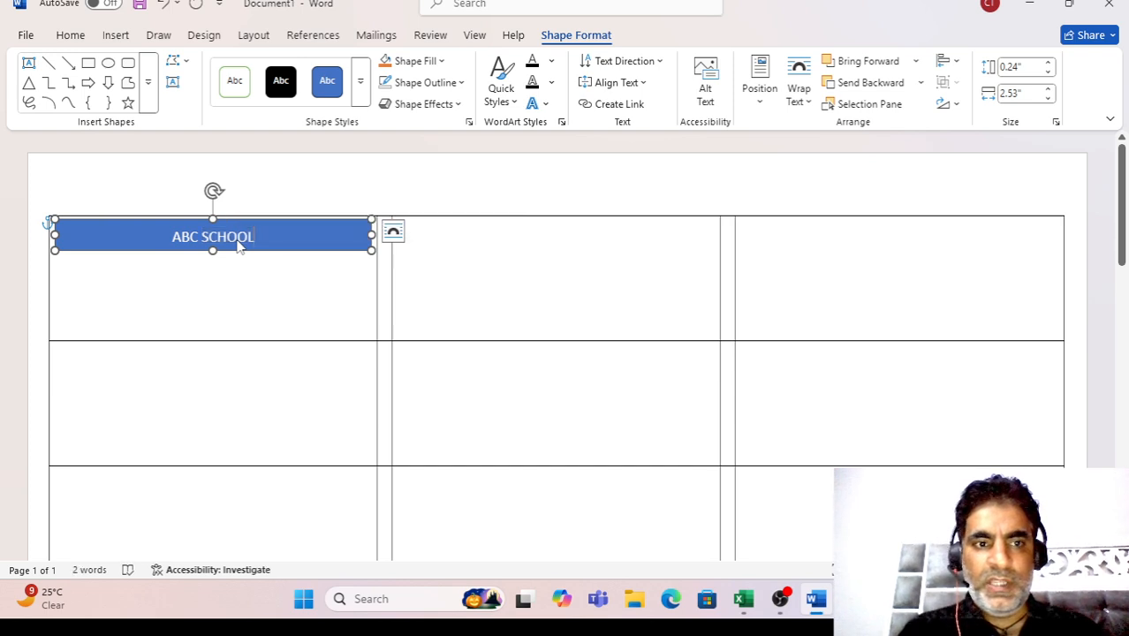
Change the font color of the ABC SCHOOL text in the rectangle to black.
triple_click(241, 245)
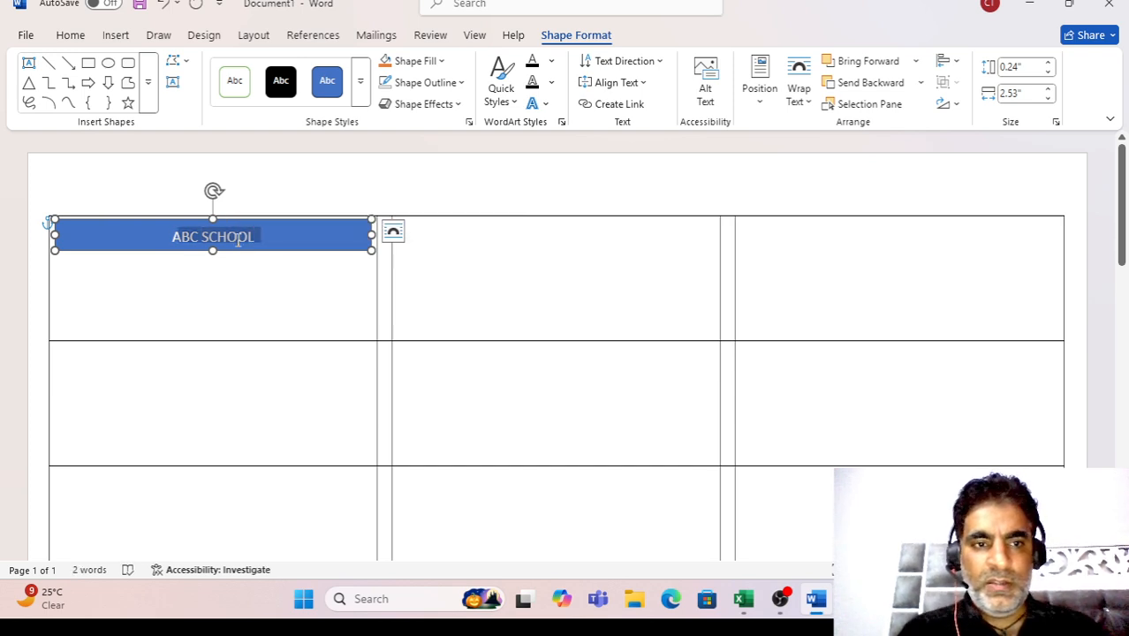
left_click(551, 61)
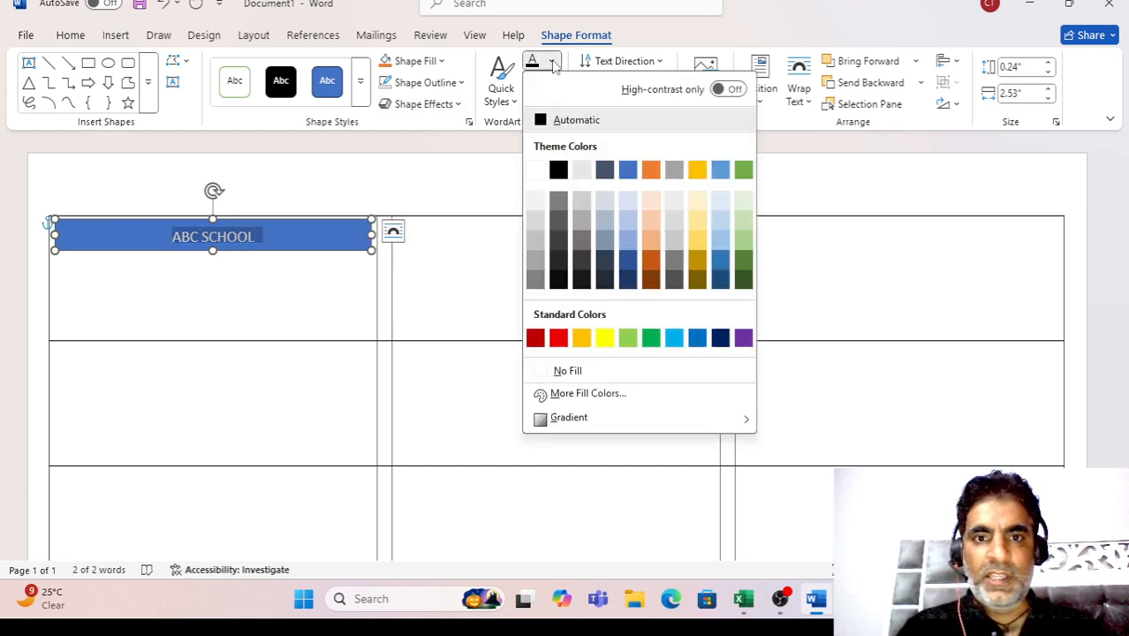
left_click(558, 170)
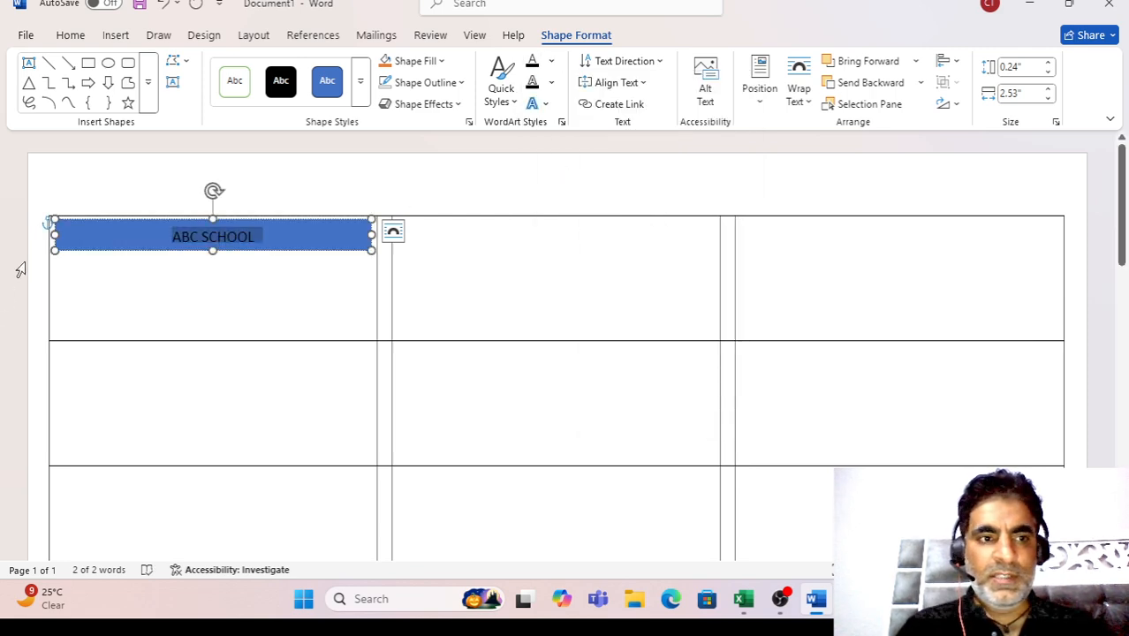
Widen the ABC SCHOOL rectangle on both sides to about 2.6" and shift it slightly upward in the first label cell.
left_click_drag(55, 233, 51, 232)
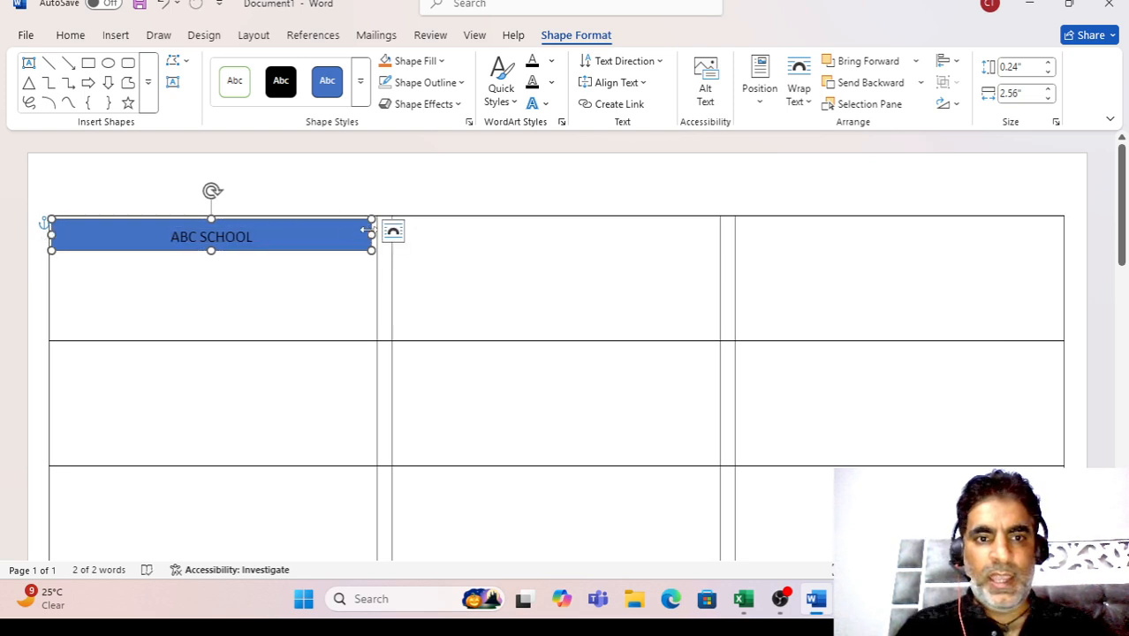
left_click_drag(371, 231, 373, 232)
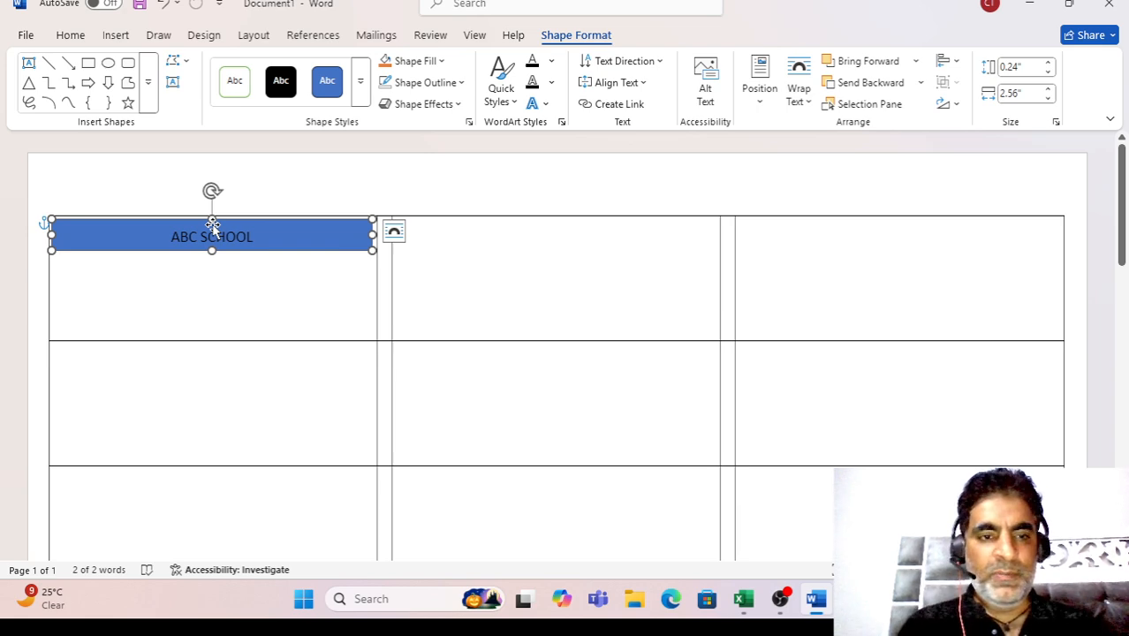
left_click_drag(212, 225, 212, 223)
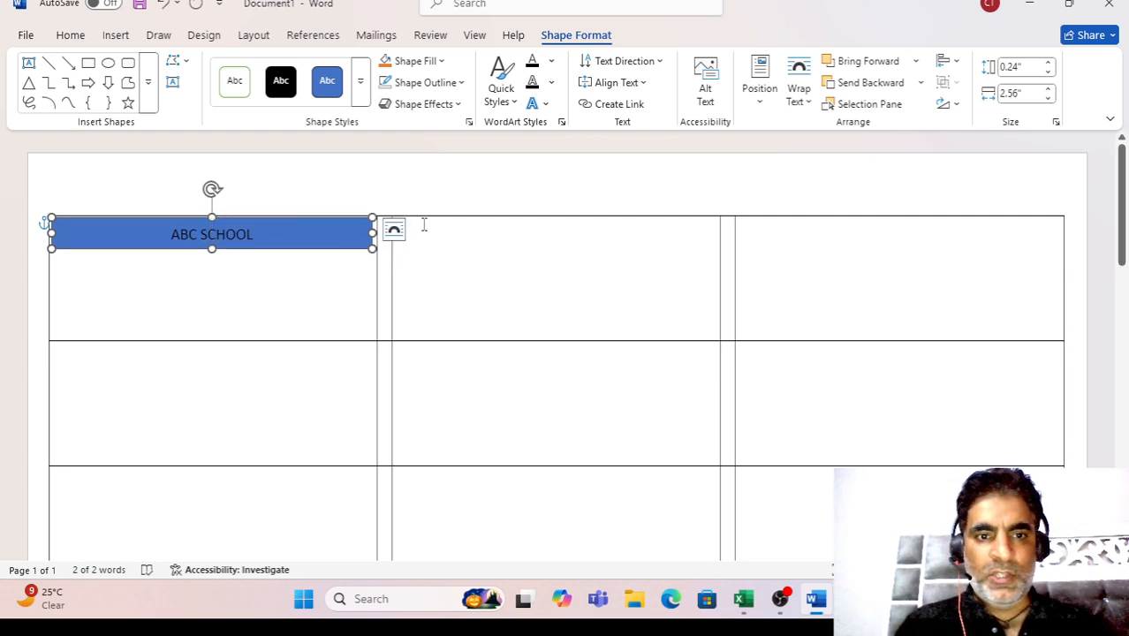
left_click_drag(370, 232, 372, 233)
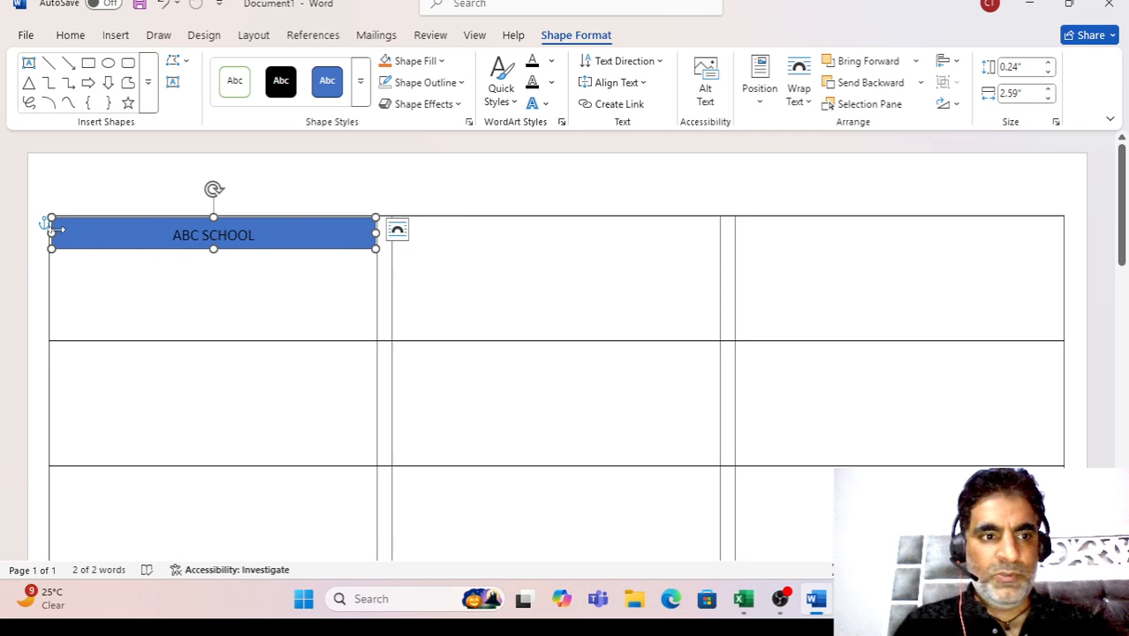
left_click_drag(54, 233, 51, 233)
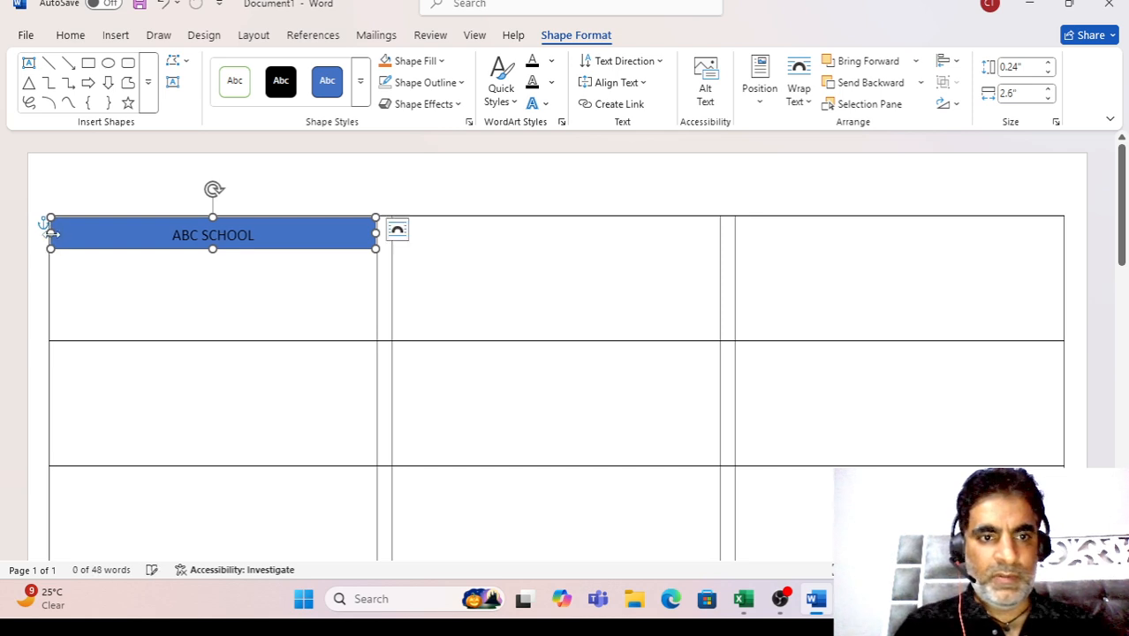
left_click(131, 290)
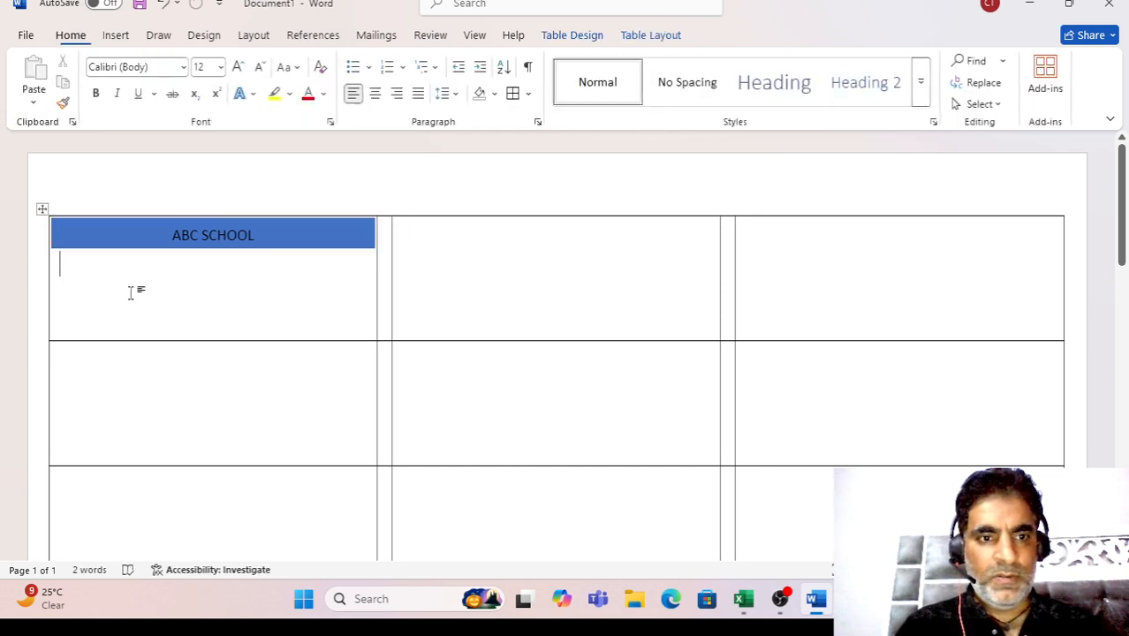
Nudge the ABC SCHOOL rectangle up against the upper border of the first label cell.
left_click(164, 246)
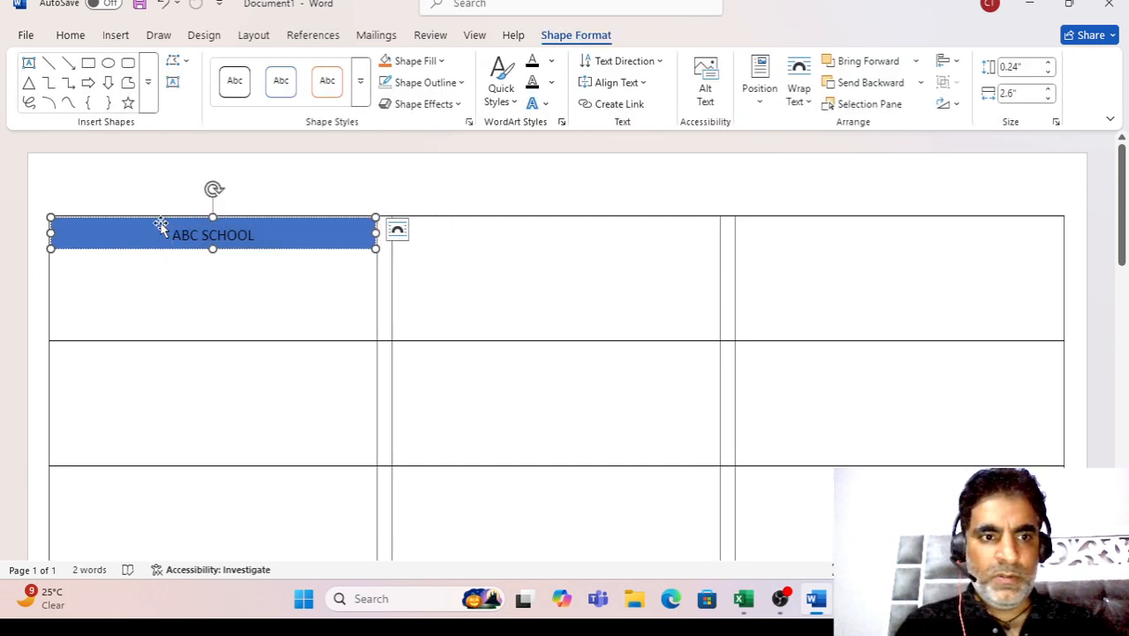
left_click(156, 219)
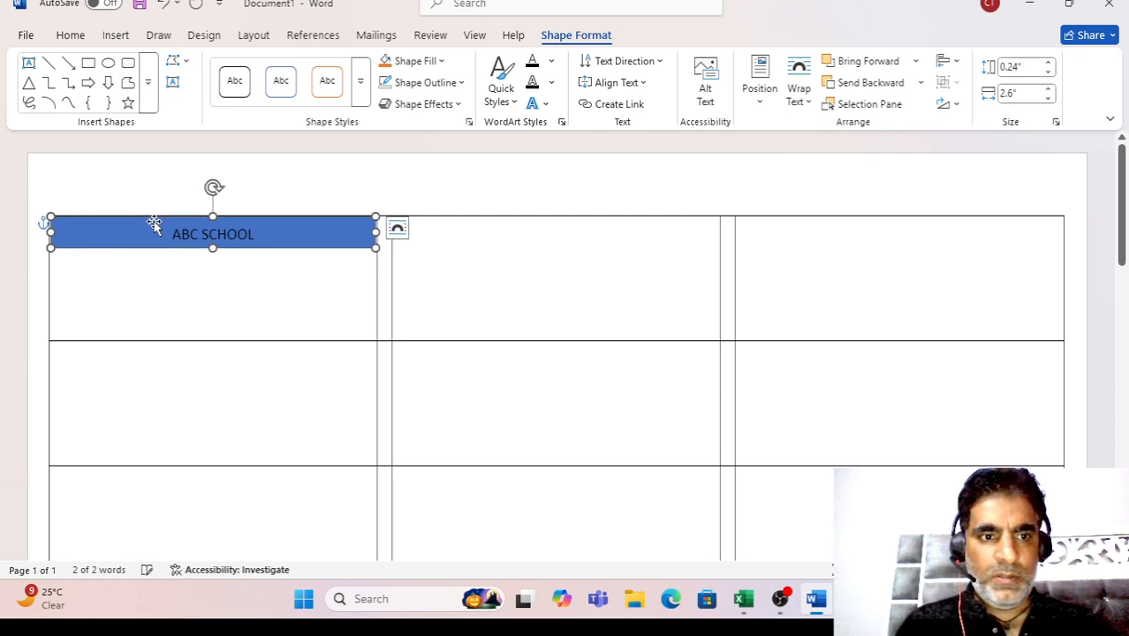
left_click(186, 295)
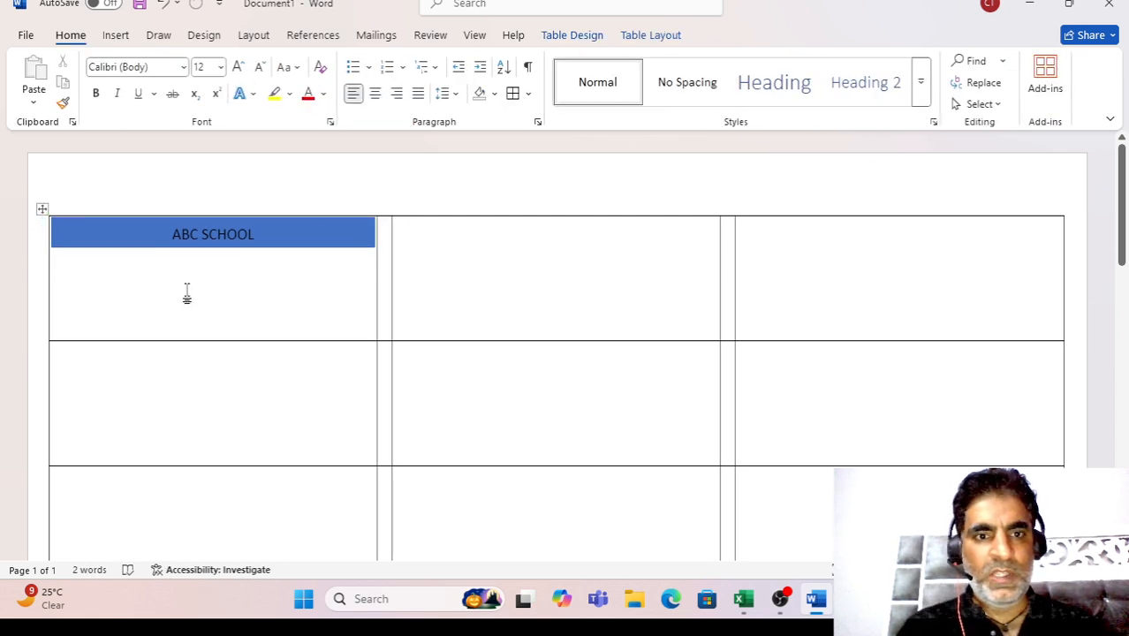
Try to fit the rectangle's two side edges to the cell borders, with a width of about 2.6".
left_click(368, 229)
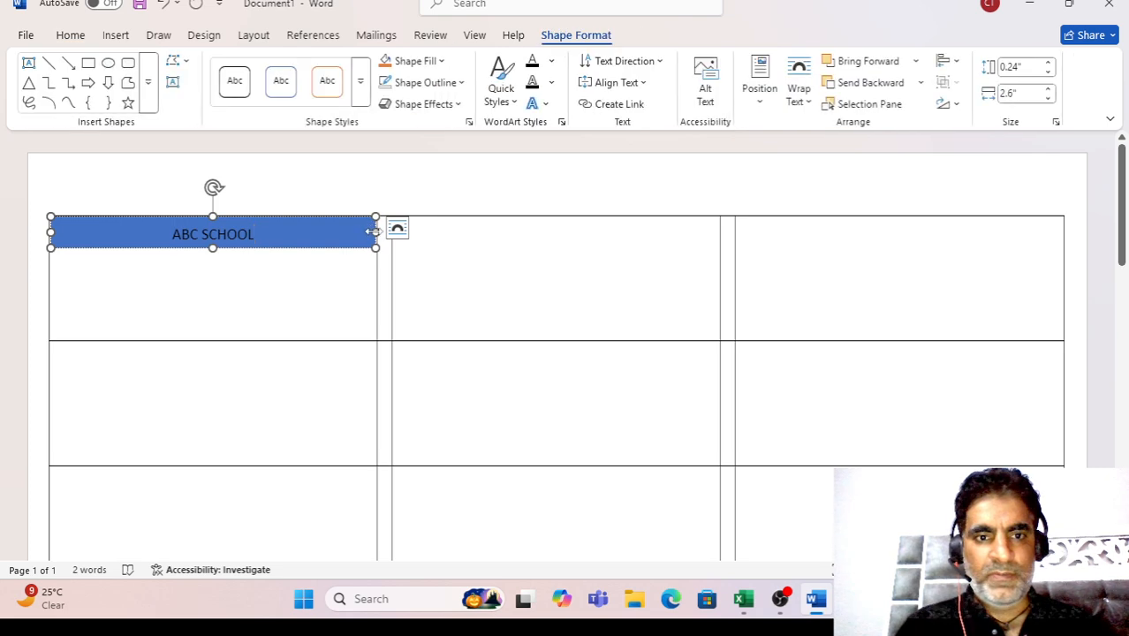
left_click(371, 231)
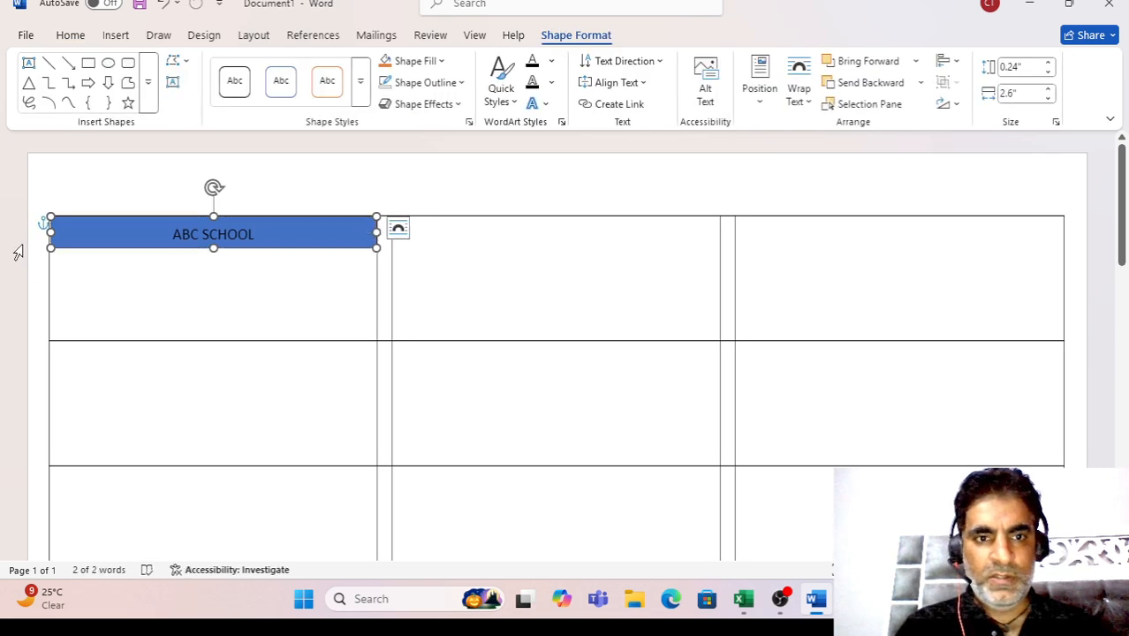
left_click_drag(51, 233, 50, 232)
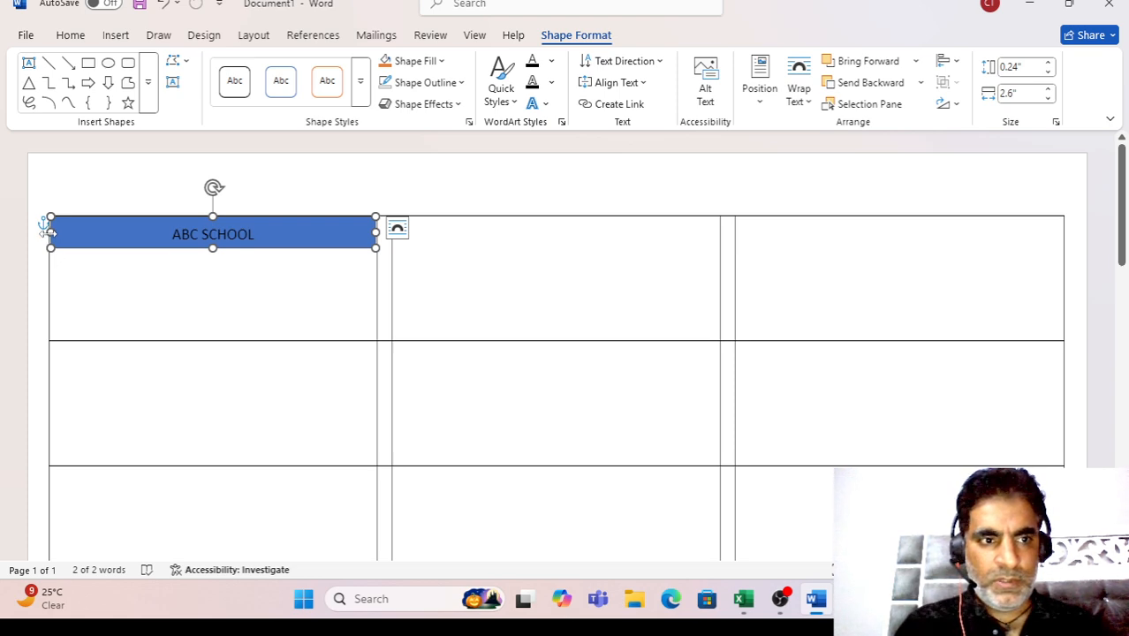
left_click_drag(49, 228, 50, 228)
left_click(181, 335)
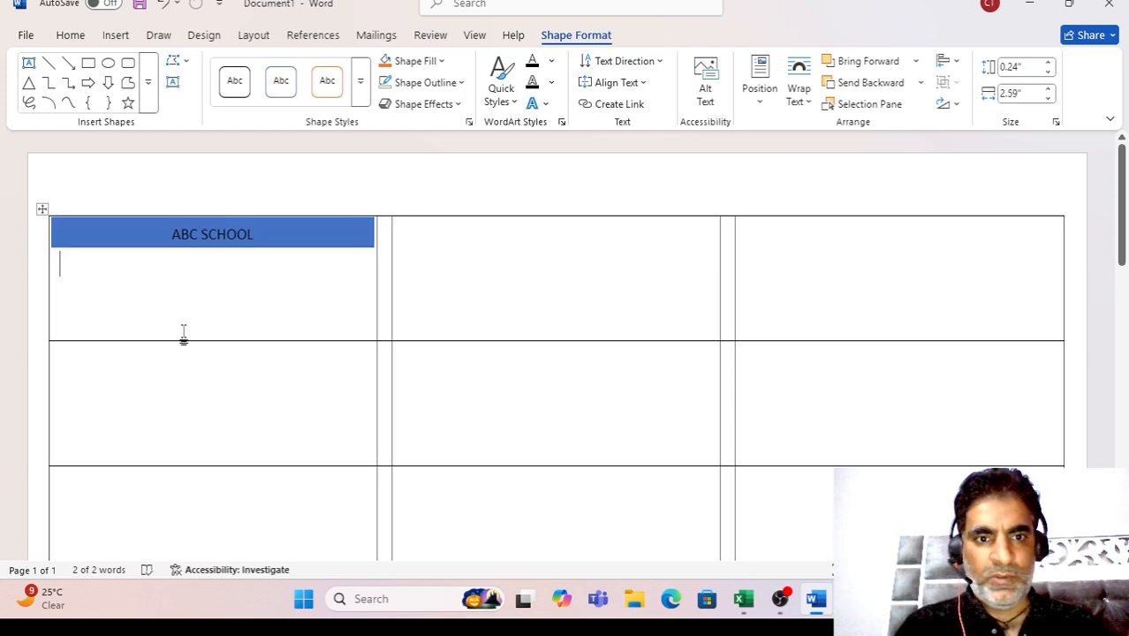
left_click(313, 234)
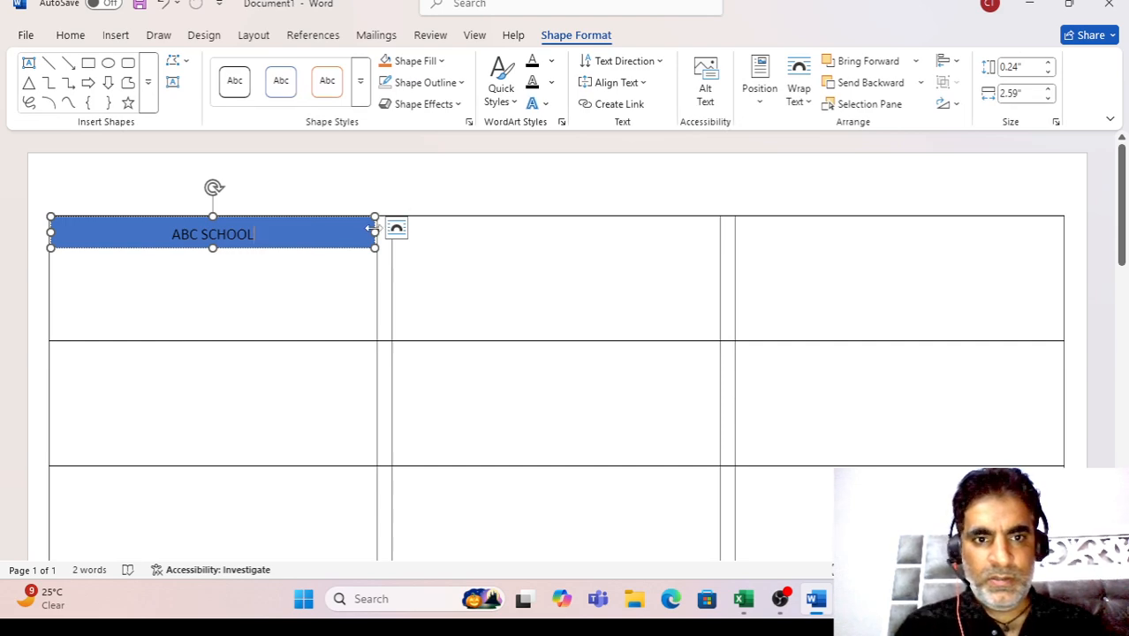
left_click_drag(371, 228, 376, 228)
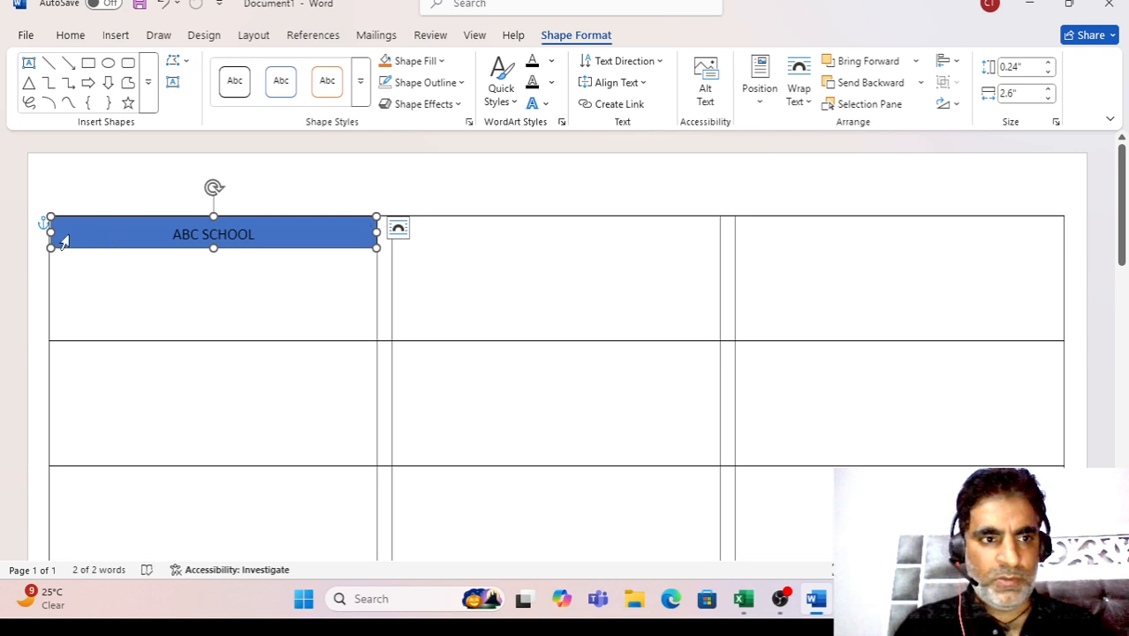
left_click_drag(50, 233, 53, 235)
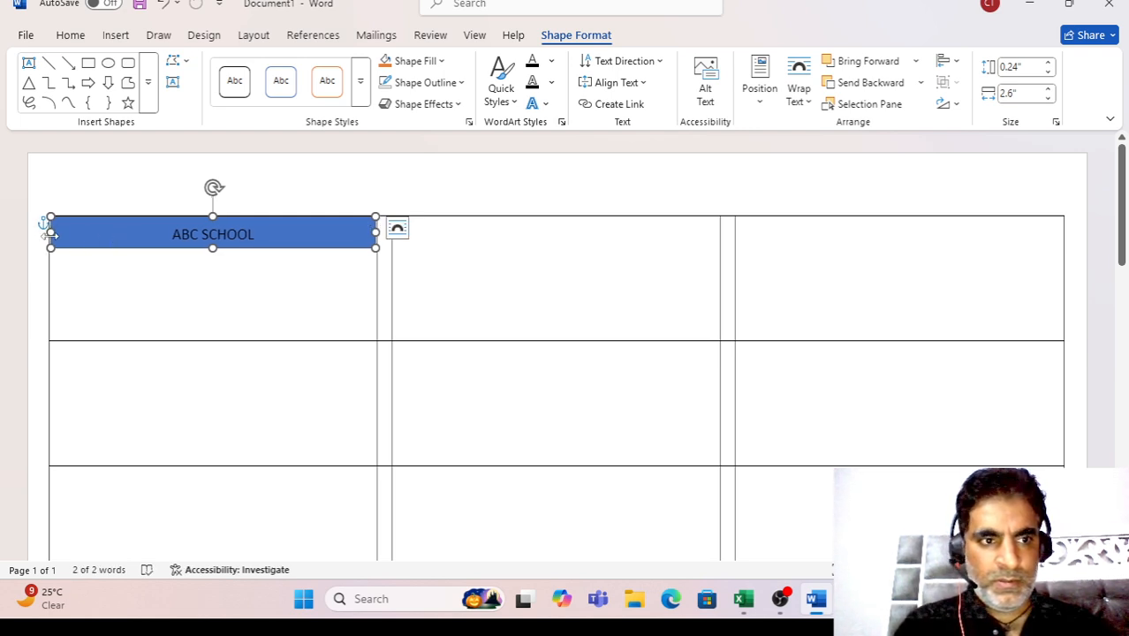
left_click_drag(49, 235, 50, 237)
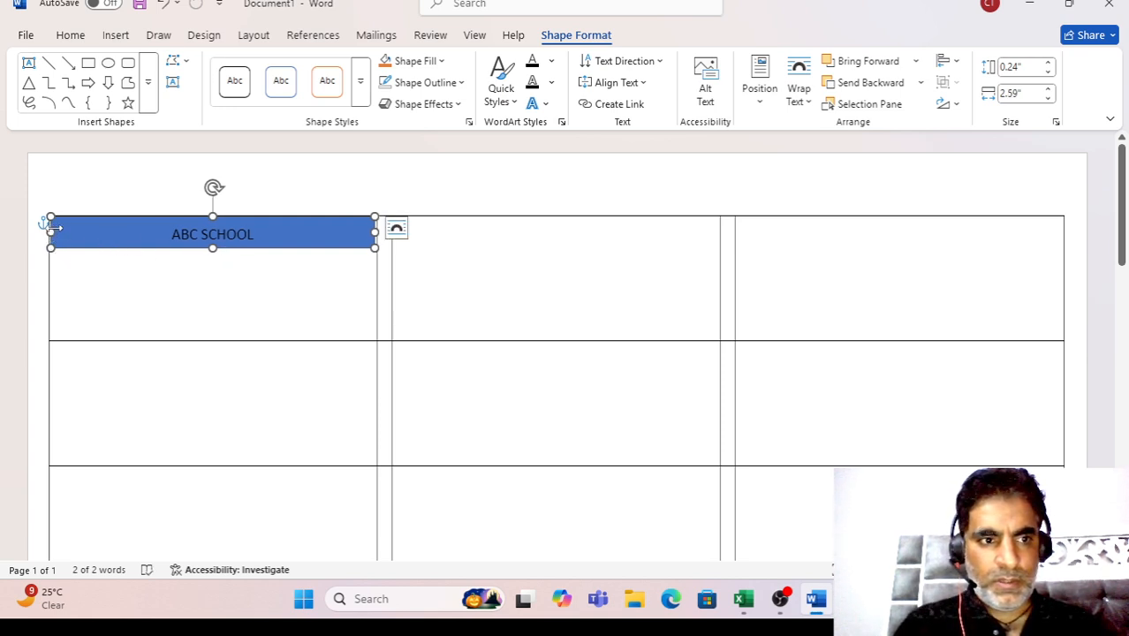
left_click_drag(55, 230, 51, 231)
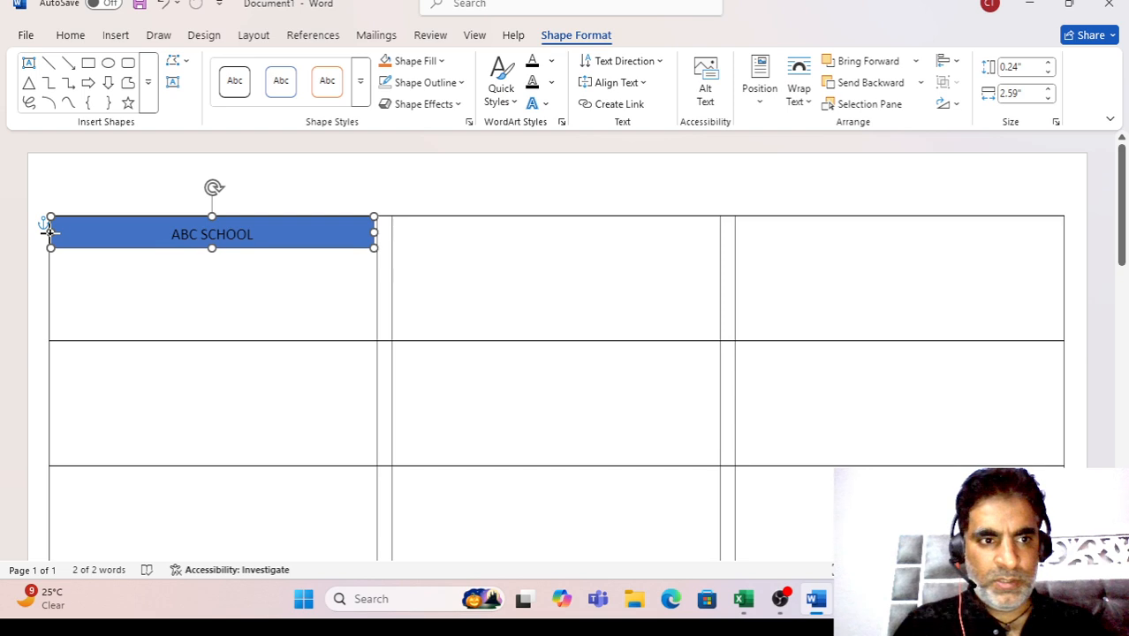
left_click_drag(50, 232, 51, 232)
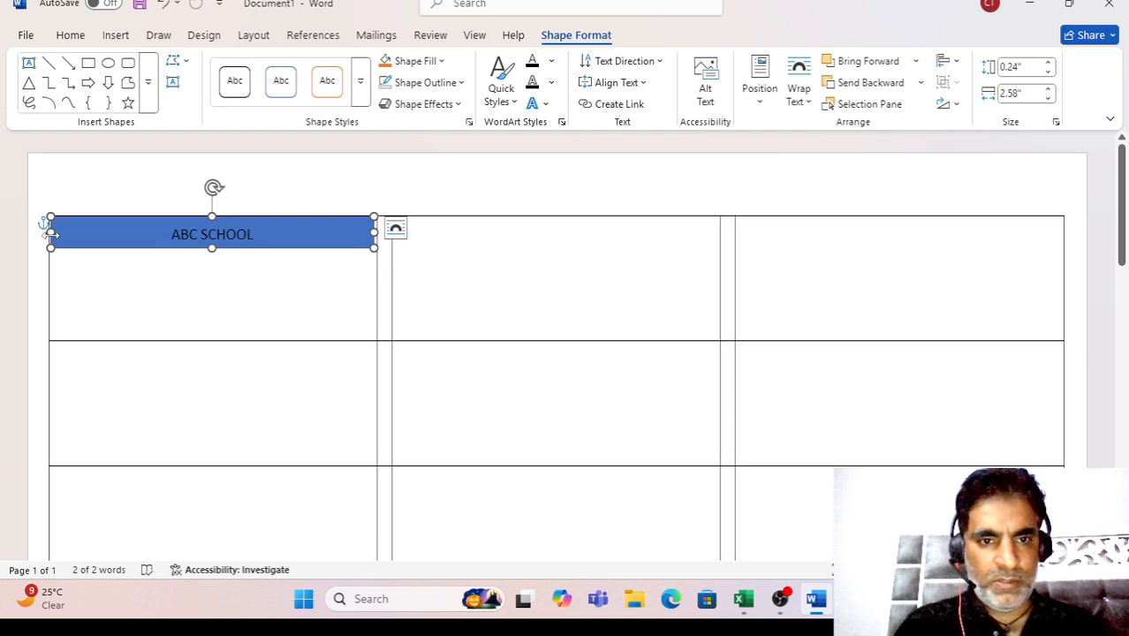
left_click_drag(372, 232, 376, 234)
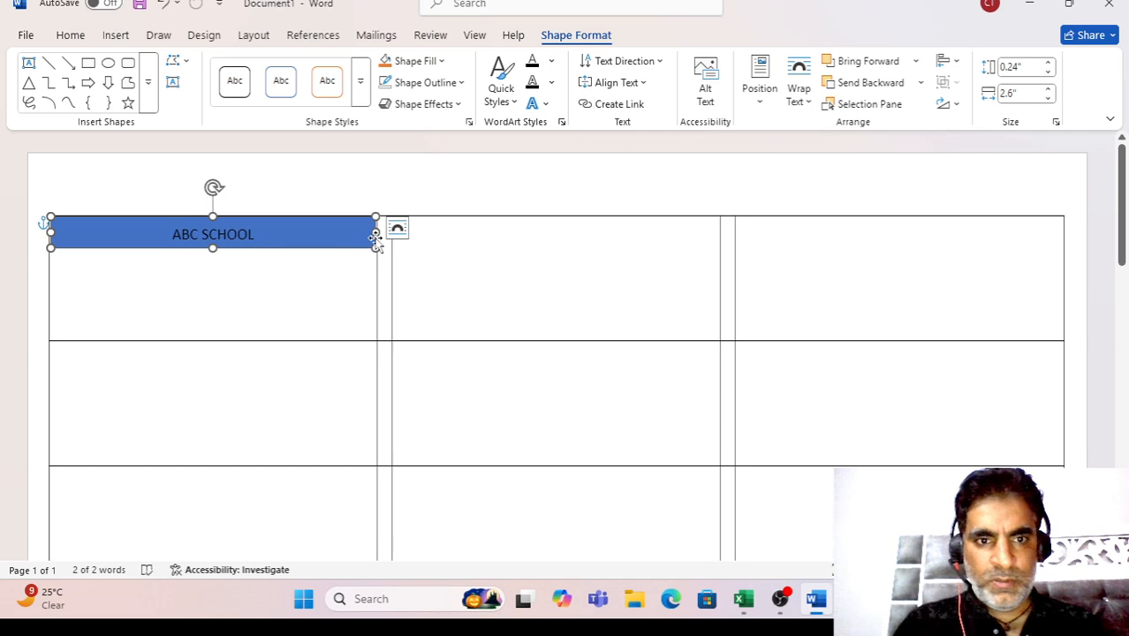
left_click(290, 320)
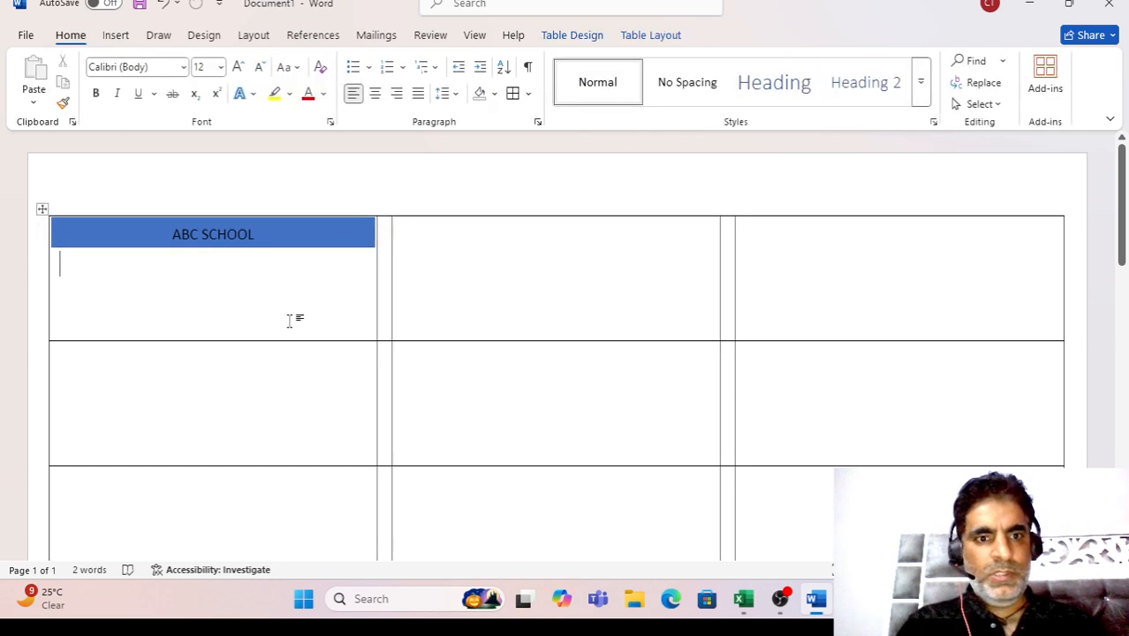
Stretch both side edges of the ABC SCHOOL rectangle to meet the first label cell's side borders, filling the cell's full width.
left_click(341, 232)
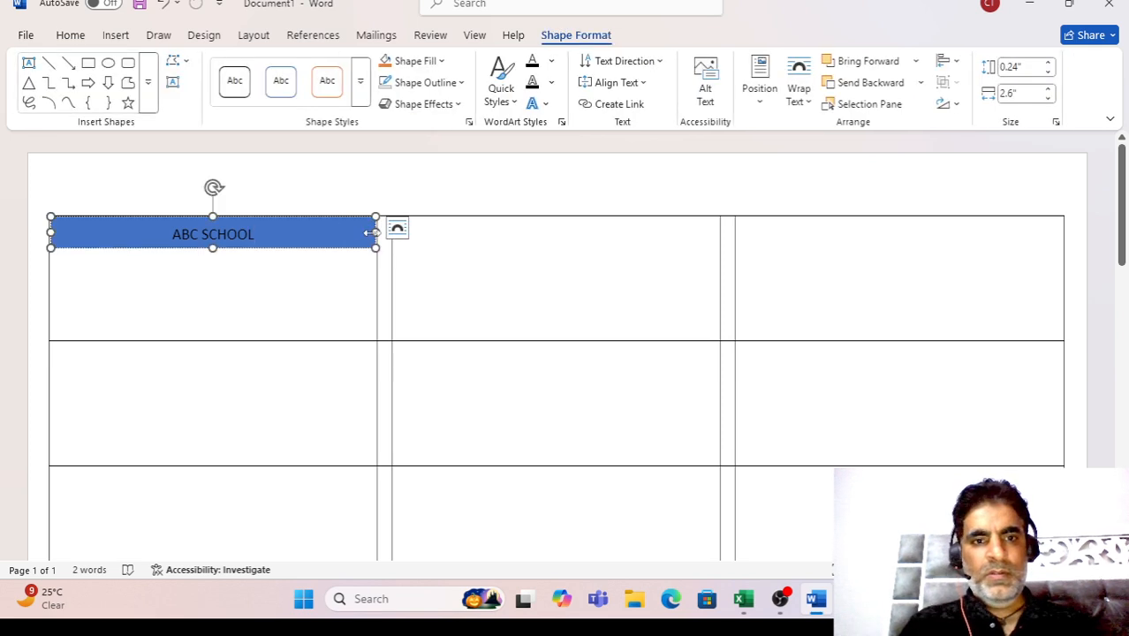
left_click_drag(368, 233, 379, 233)
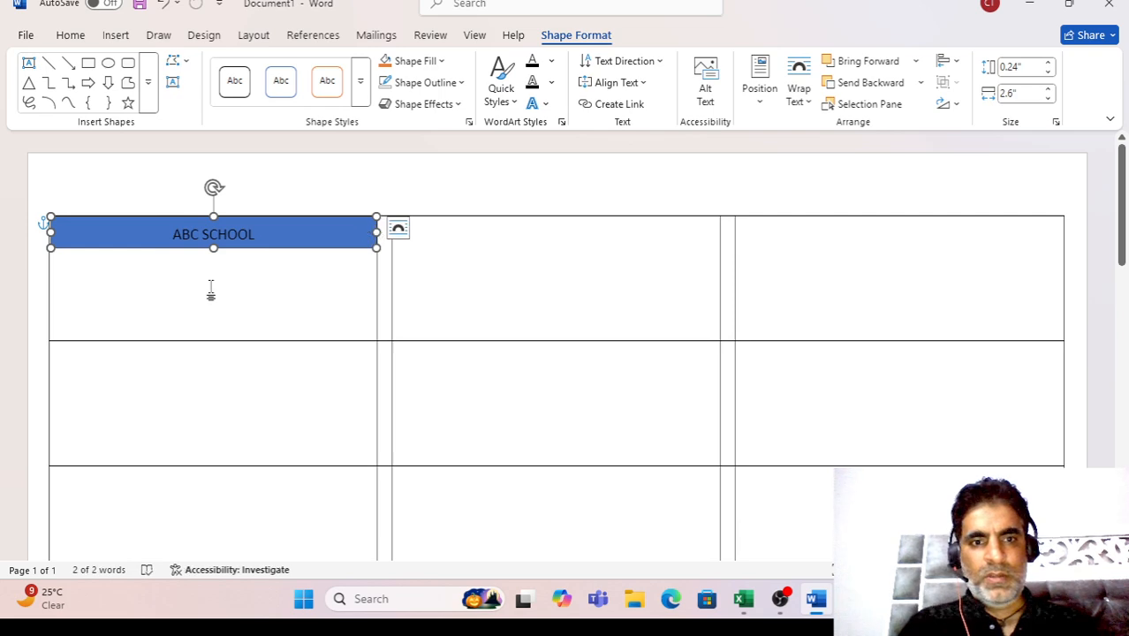
left_click(131, 285)
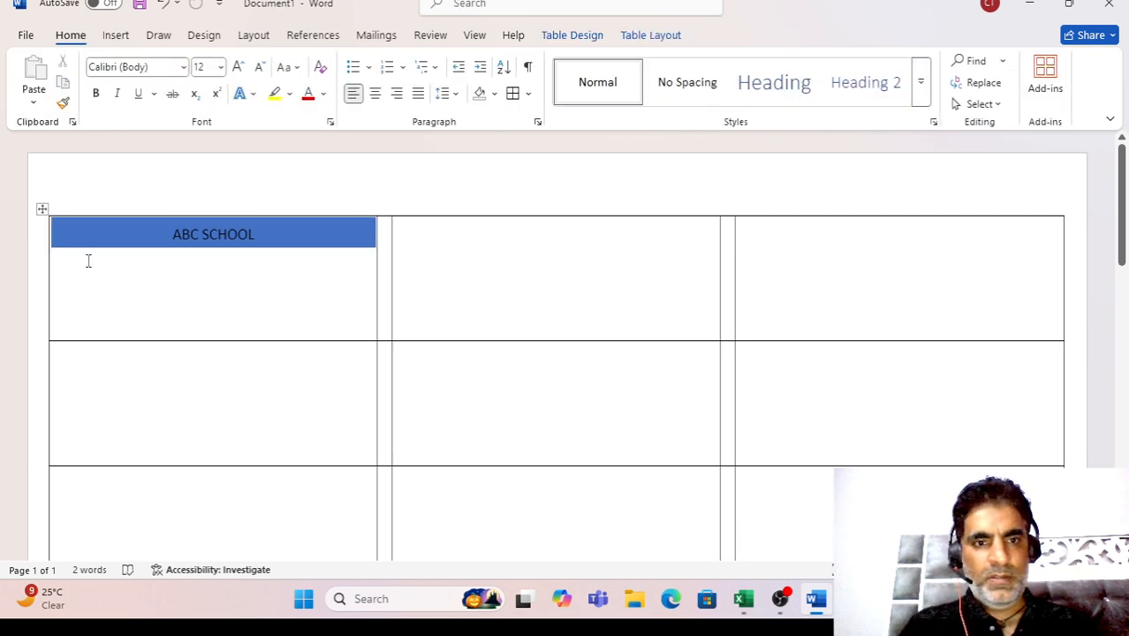
left_click(62, 244)
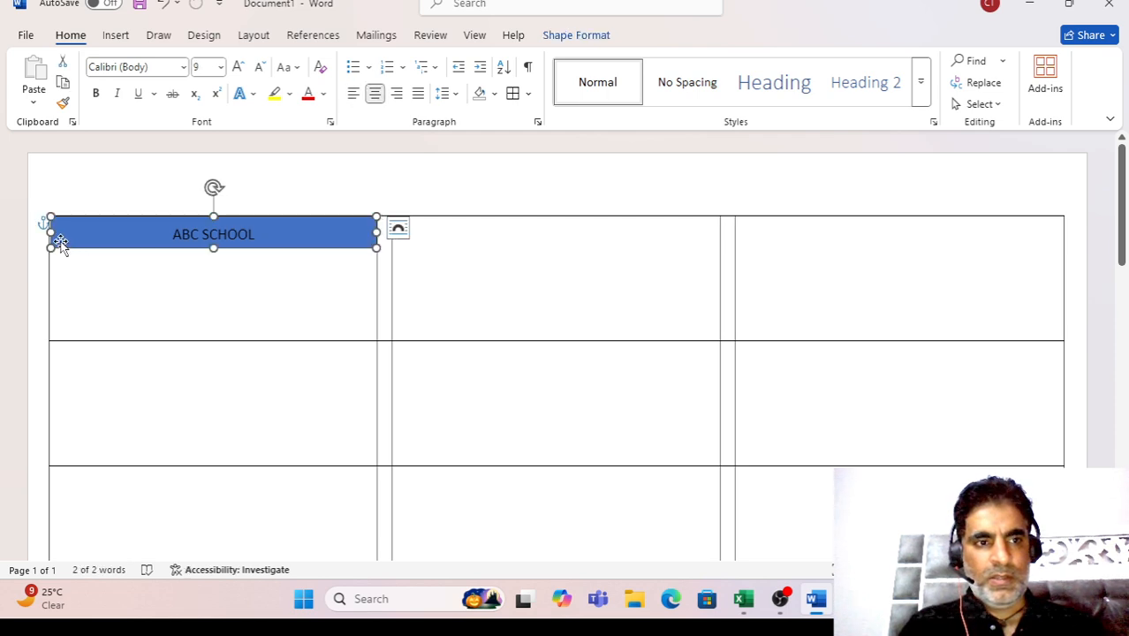
left_click_drag(50, 234, 48, 234)
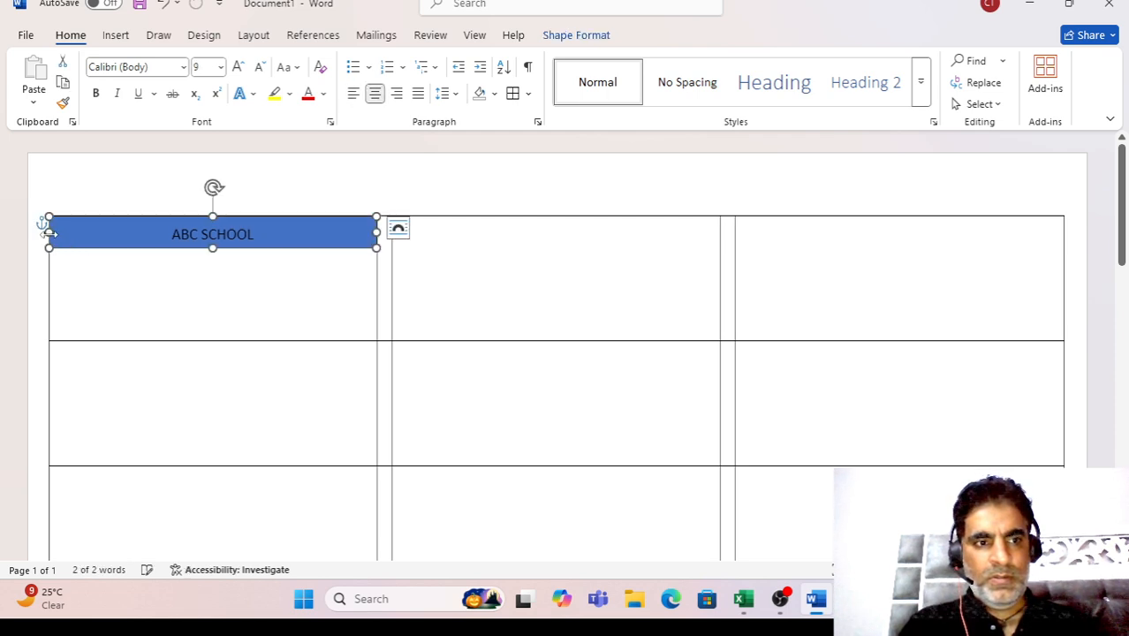
left_click(358, 270)
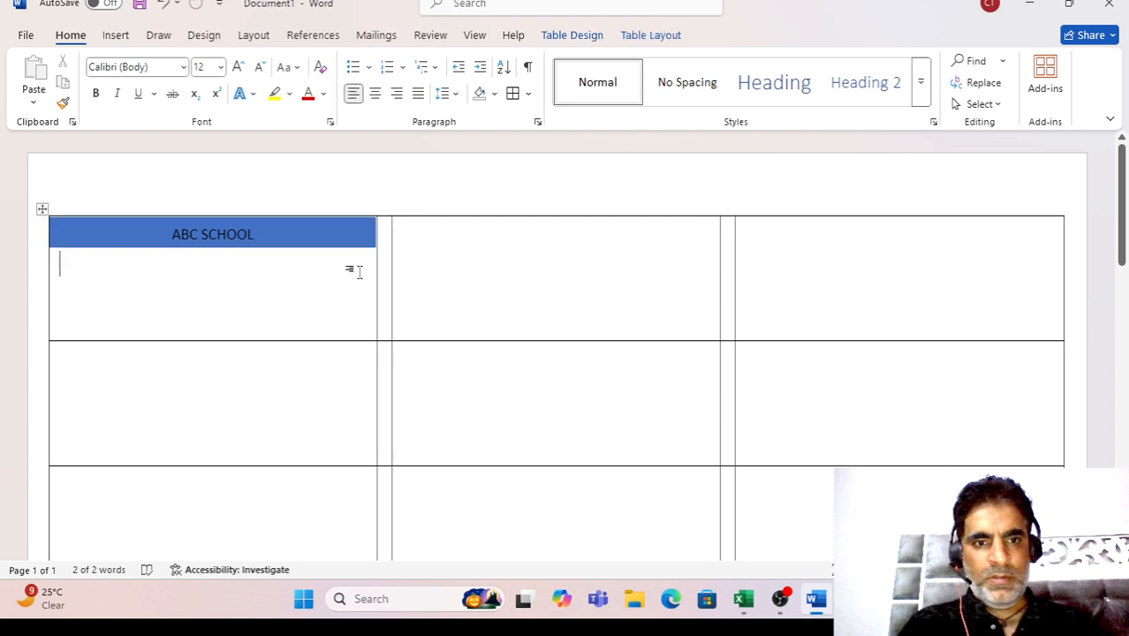
left_click(364, 229)
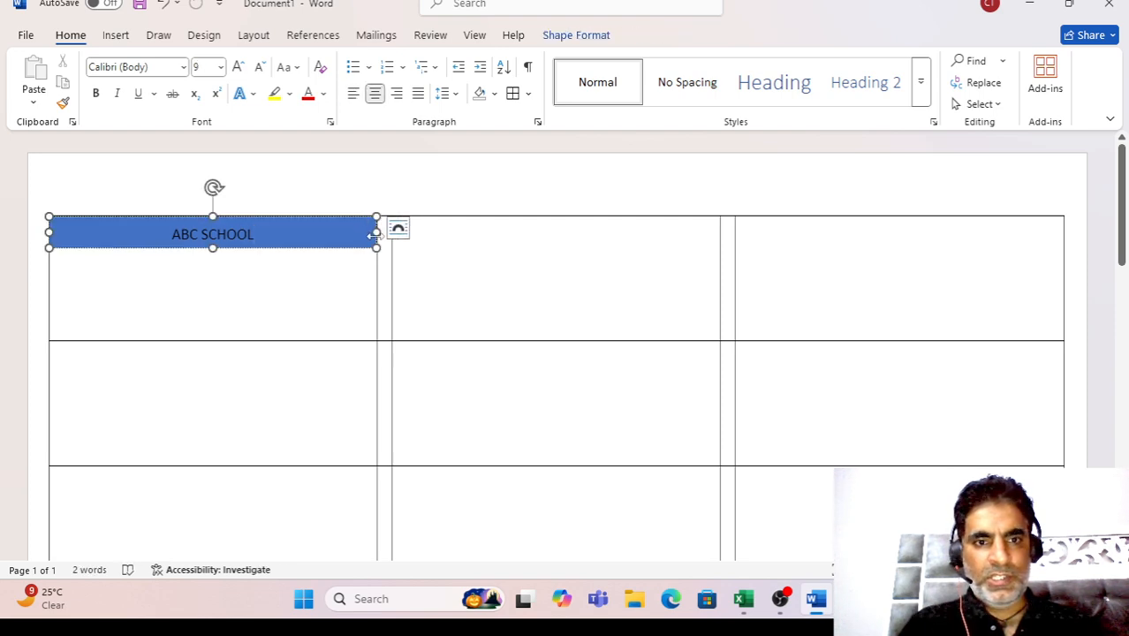
left_click(373, 234)
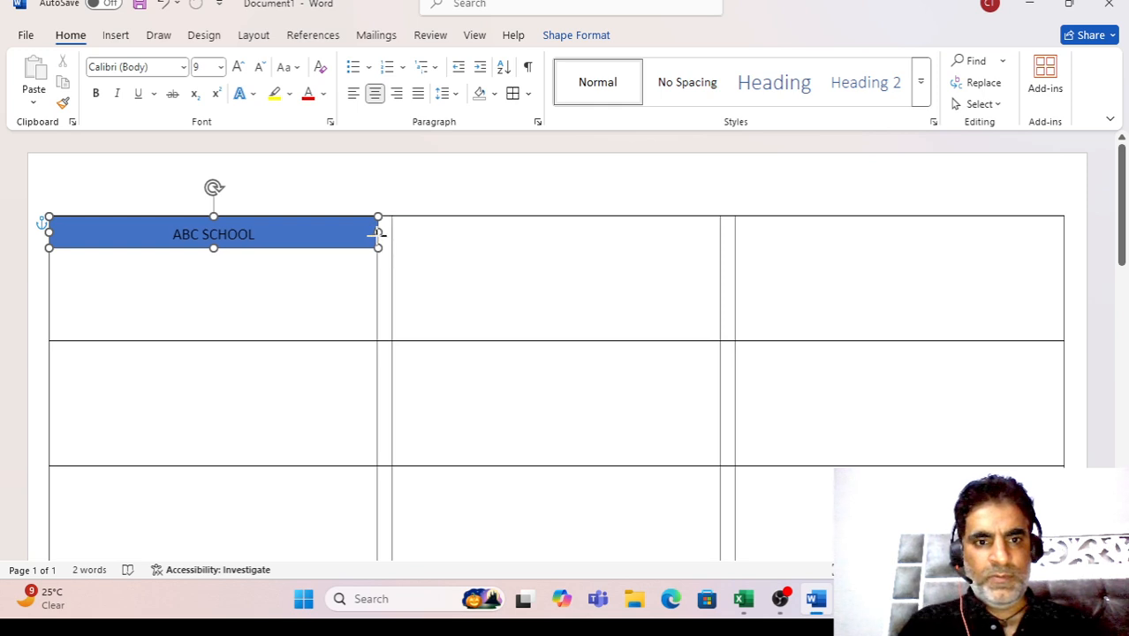
left_click(300, 303)
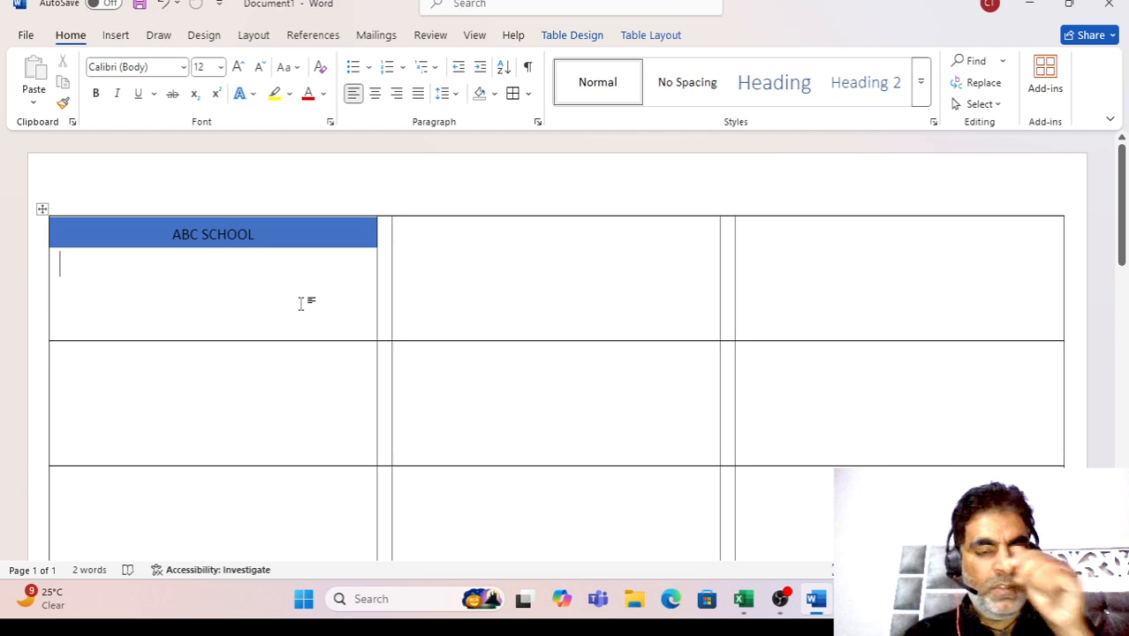
Try left alignment on the ABC SCHOOL text in the header bar and restore its centering.
left_click(257, 235)
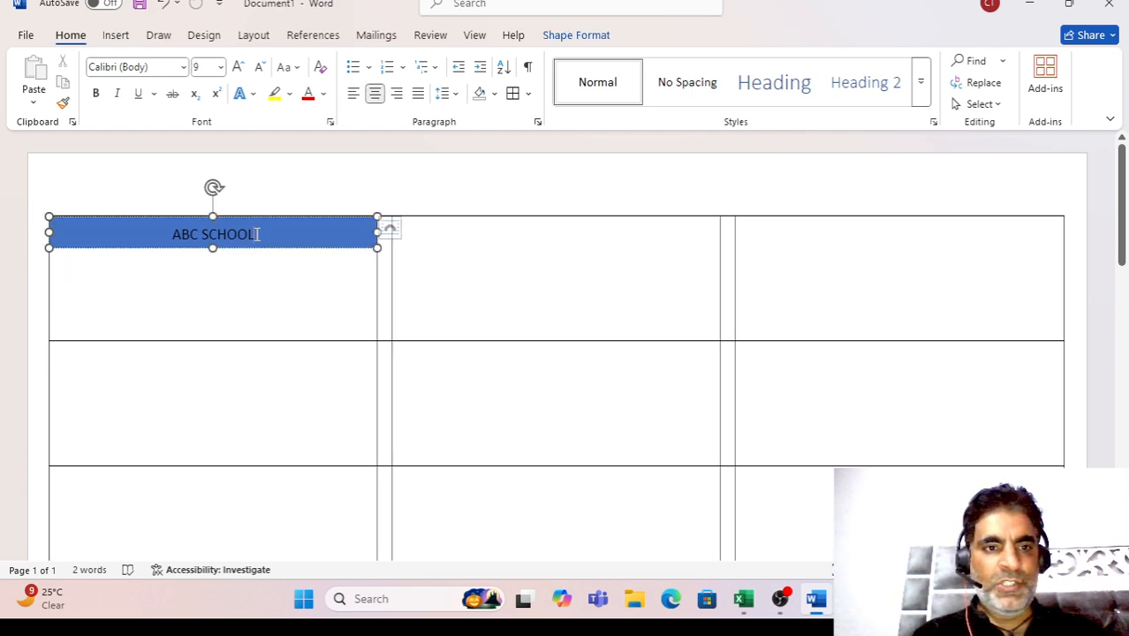
left_click(375, 93)
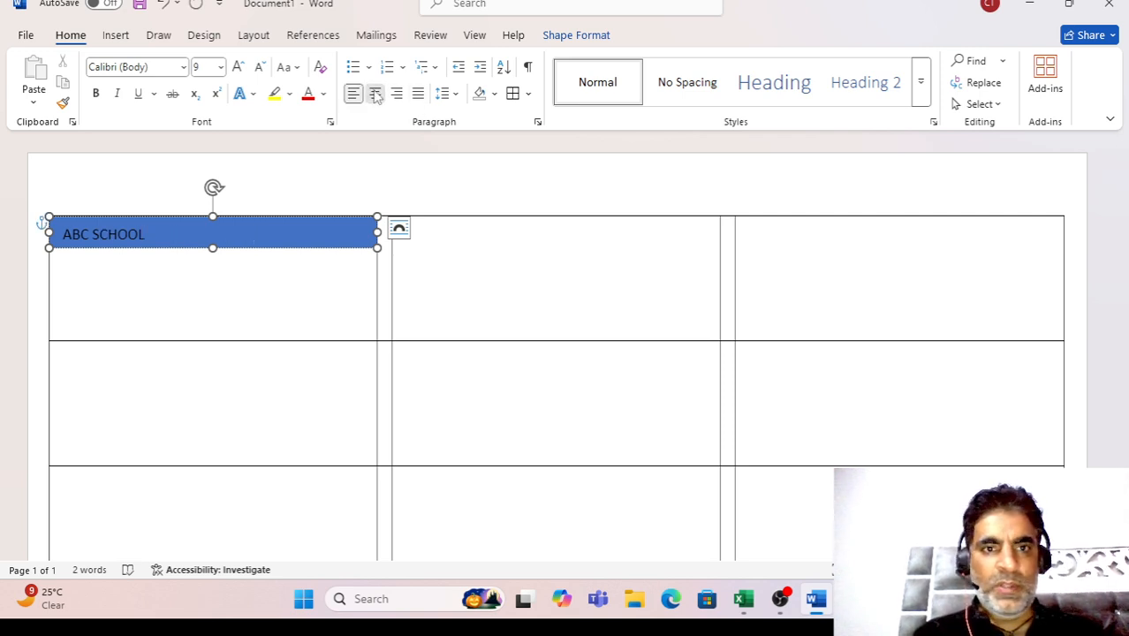
left_click(375, 94)
Enter Name, School id and Class on three separate lines below the header bar in the first label cell.
left_click(163, 303)
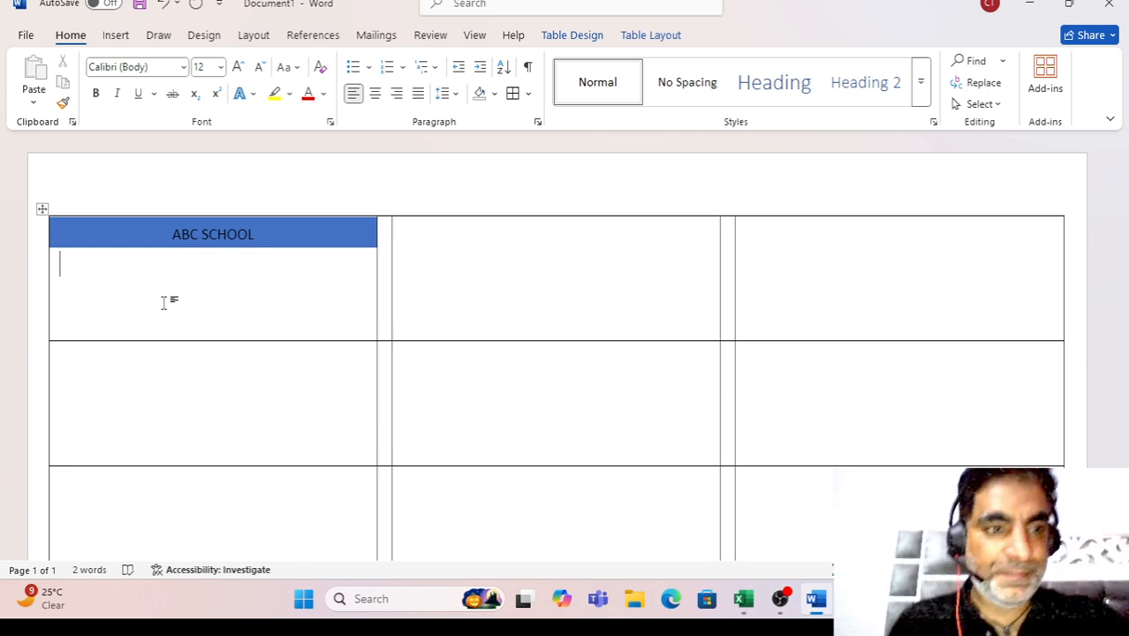
type("nAM")
key("BackSpace")
key("BackSpace")
key("BackSpace")
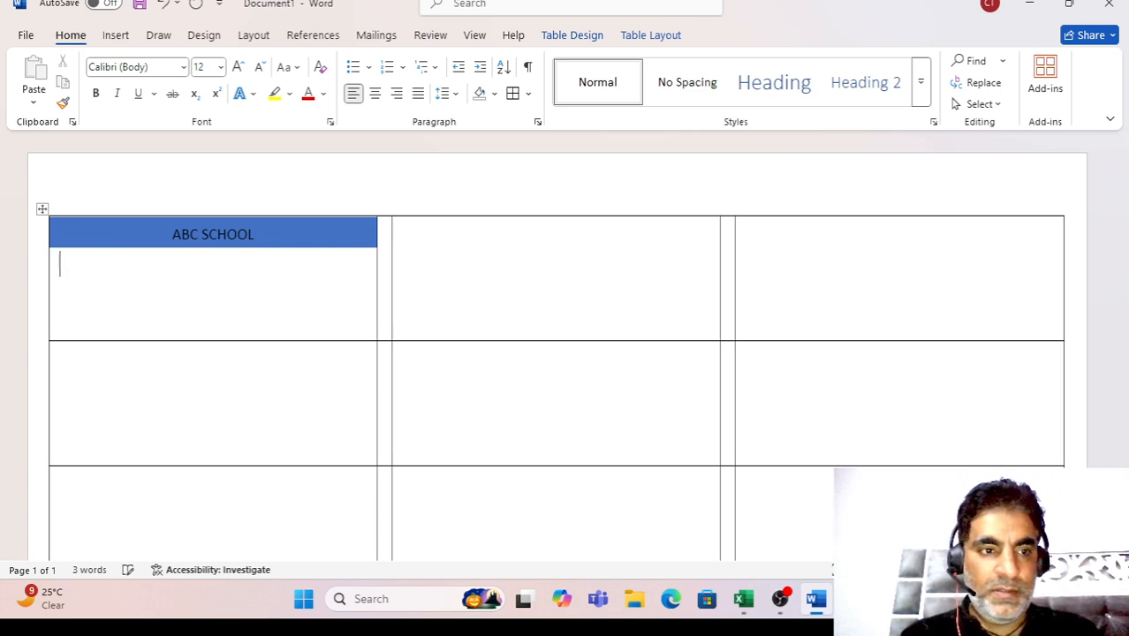
type("n")
key("BackSpace")
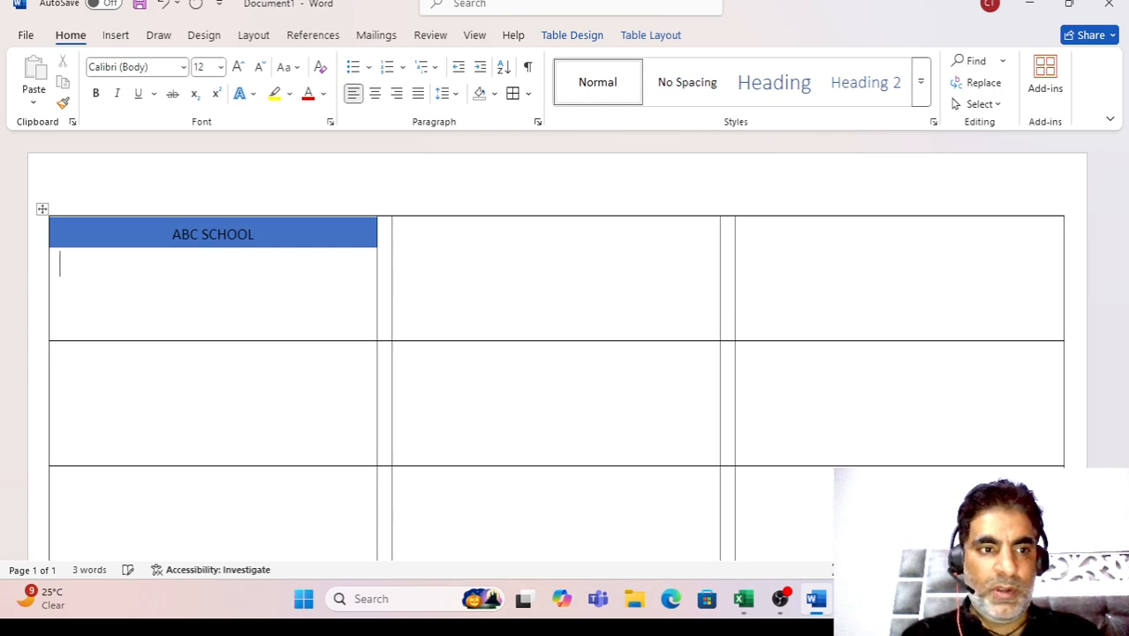
type("Name")
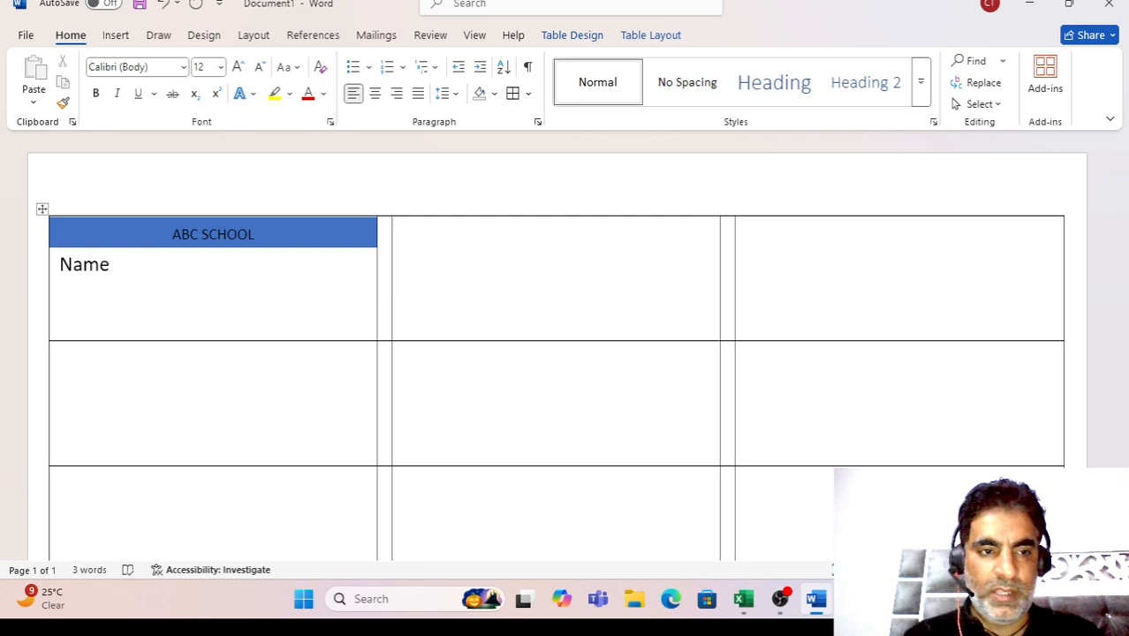
key("Return")
type("School id")
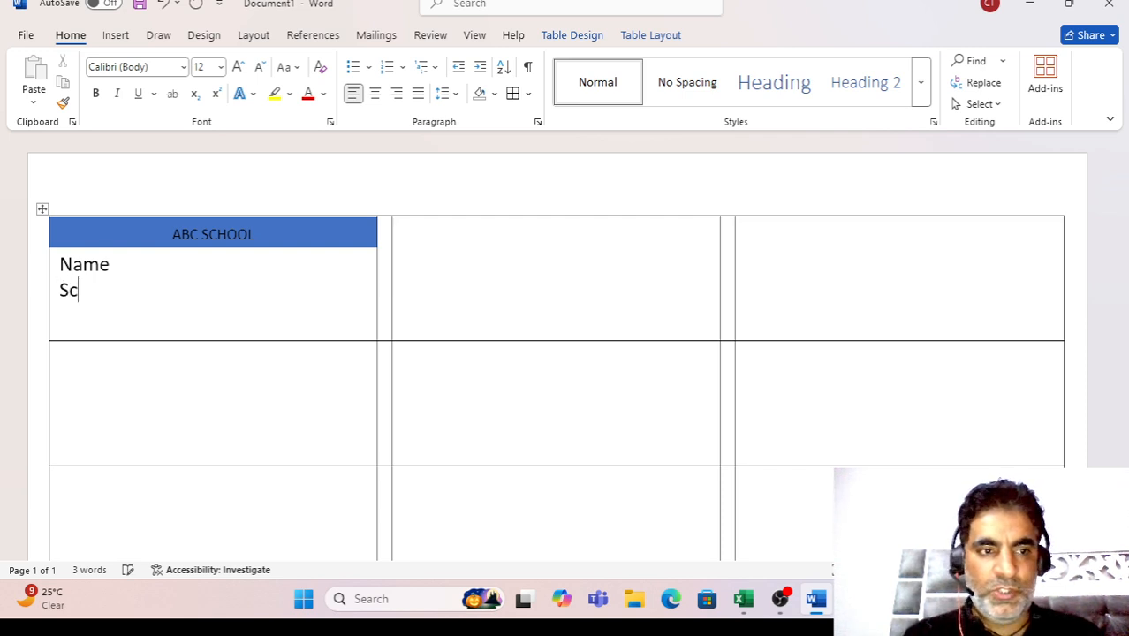
key("Return")
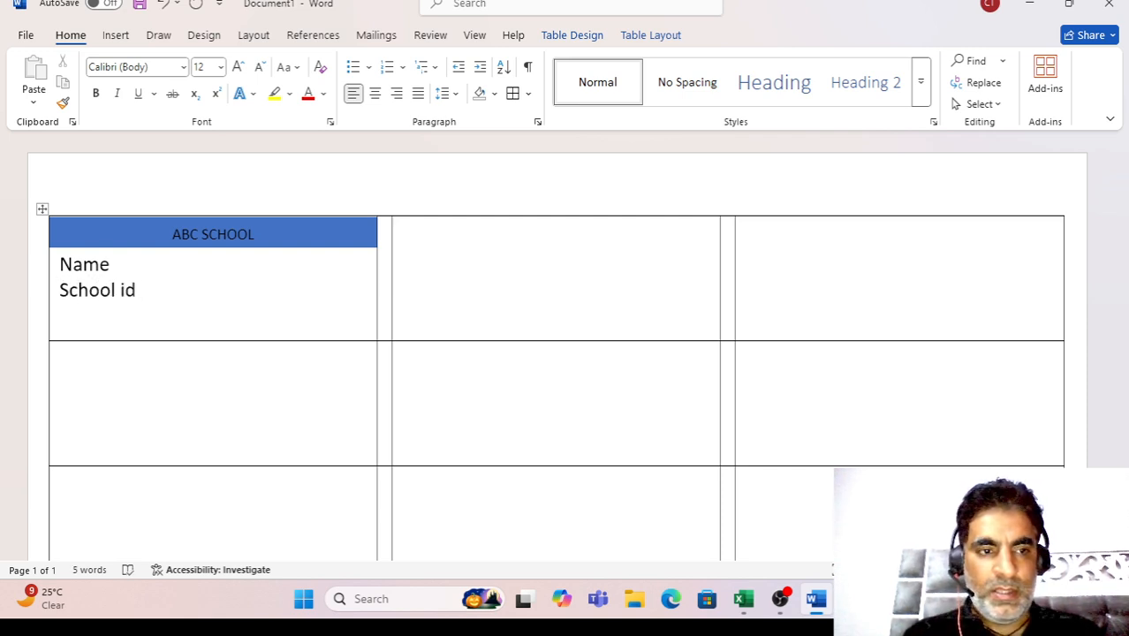
type("Class")
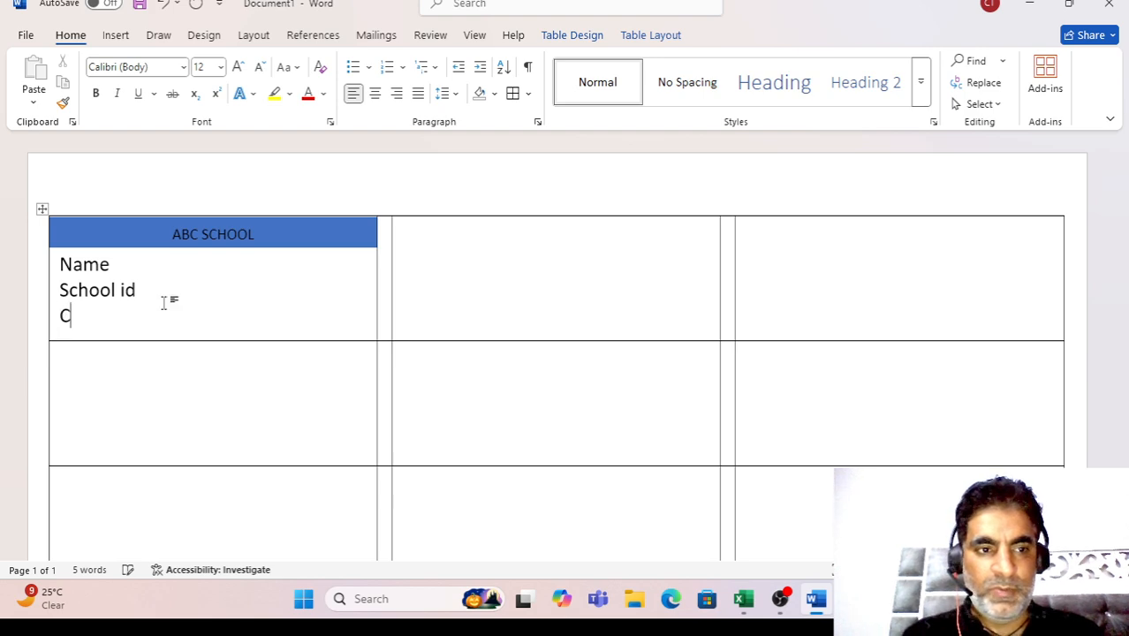
Set the font size of the Name, School id and Class lines to 10.
key("shift+Up")
key("shift+Up")
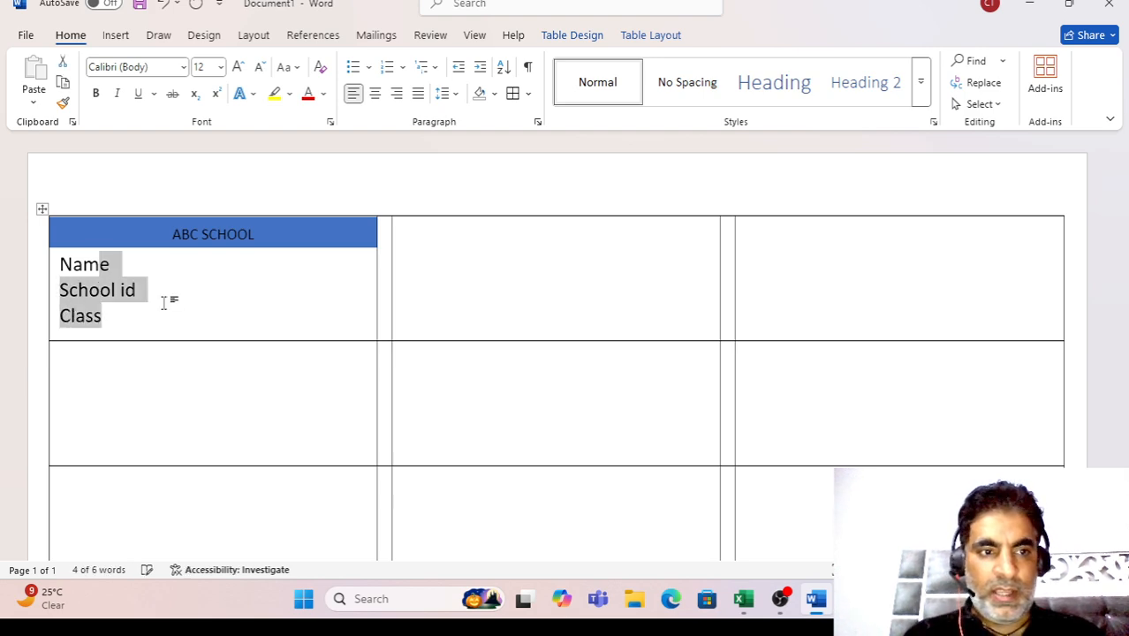
key("shift+Left")
key("shift+Left")
key("shift+Left")
left_click(221, 69)
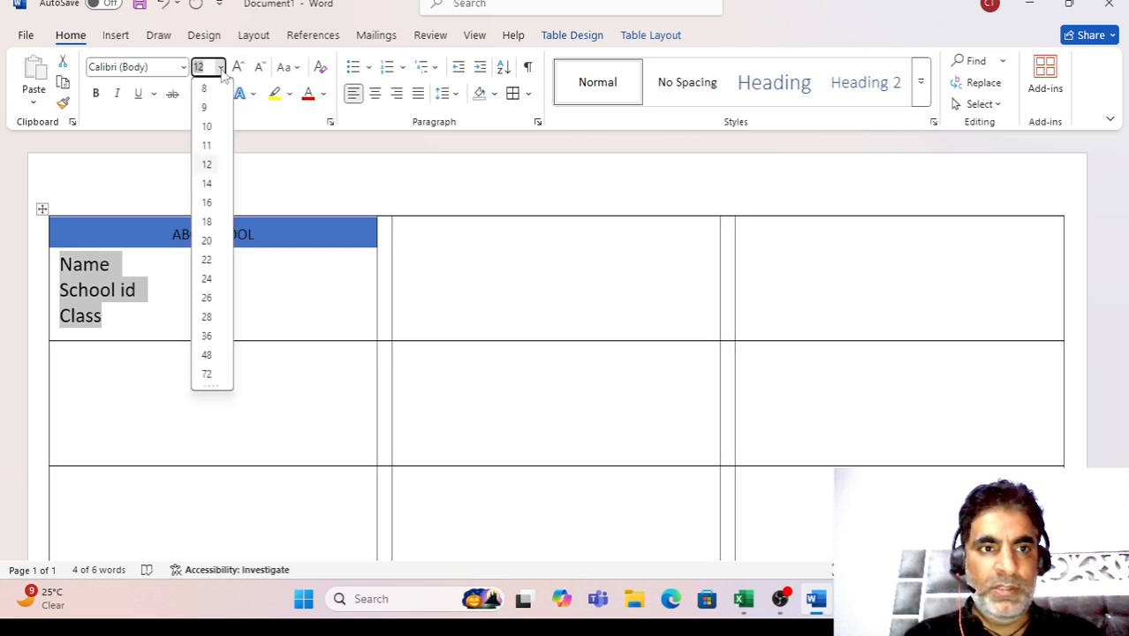
left_click(215, 128)
key("alt+Tab")
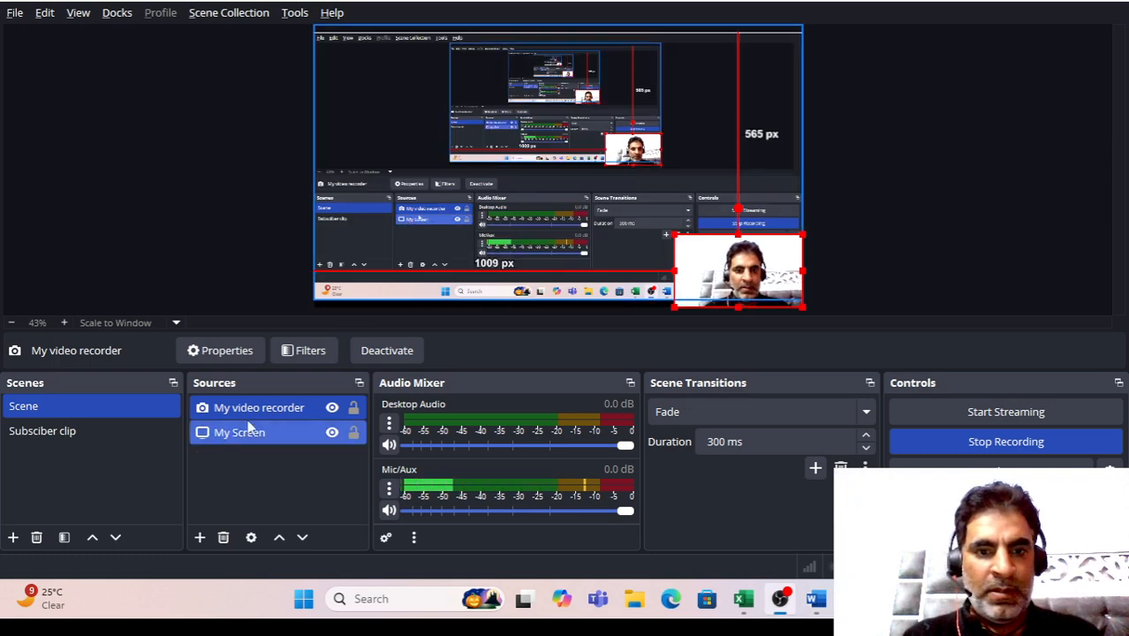
key("alt+Tab")
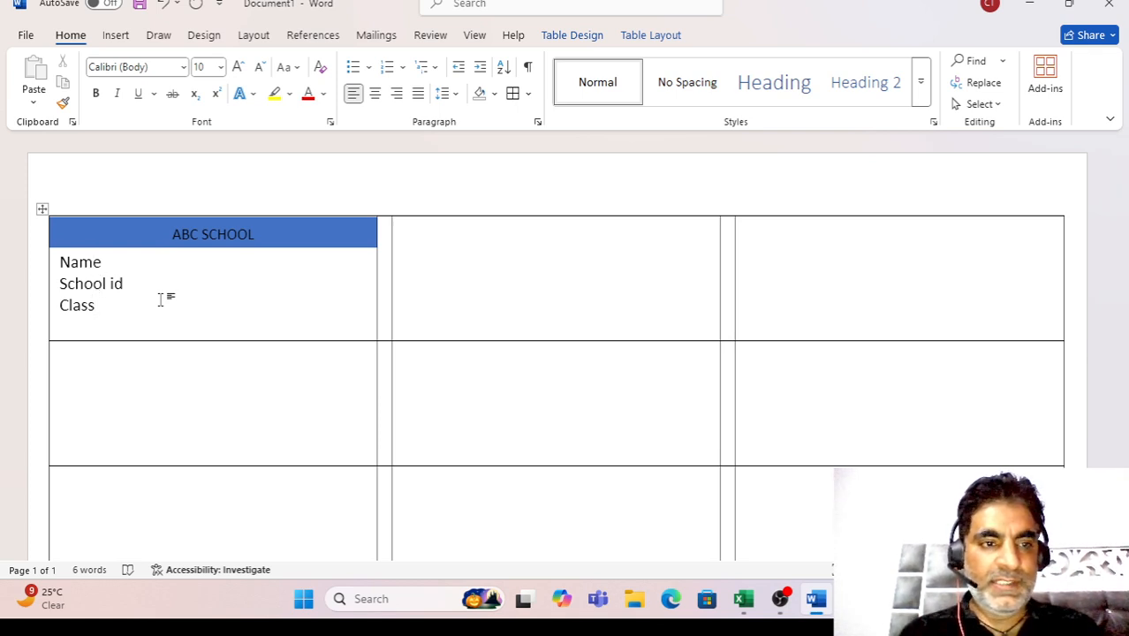
Add a colon after Class, School id and Name in the first label, using spaces to line the colons up.
type(":")
key("Left")
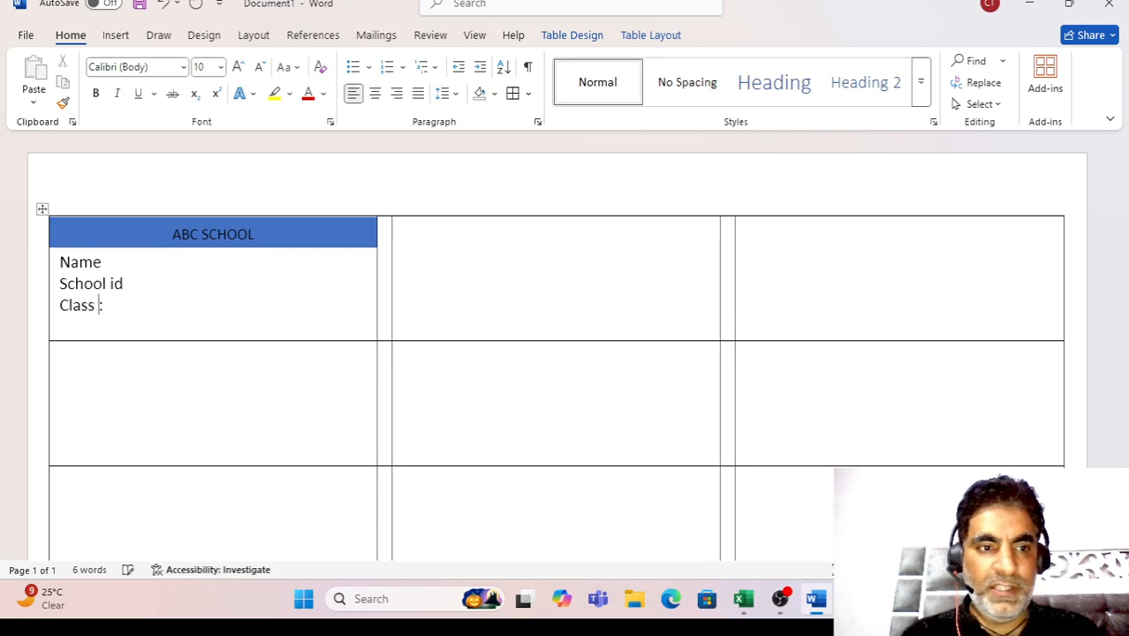
key("Up")
type(":")
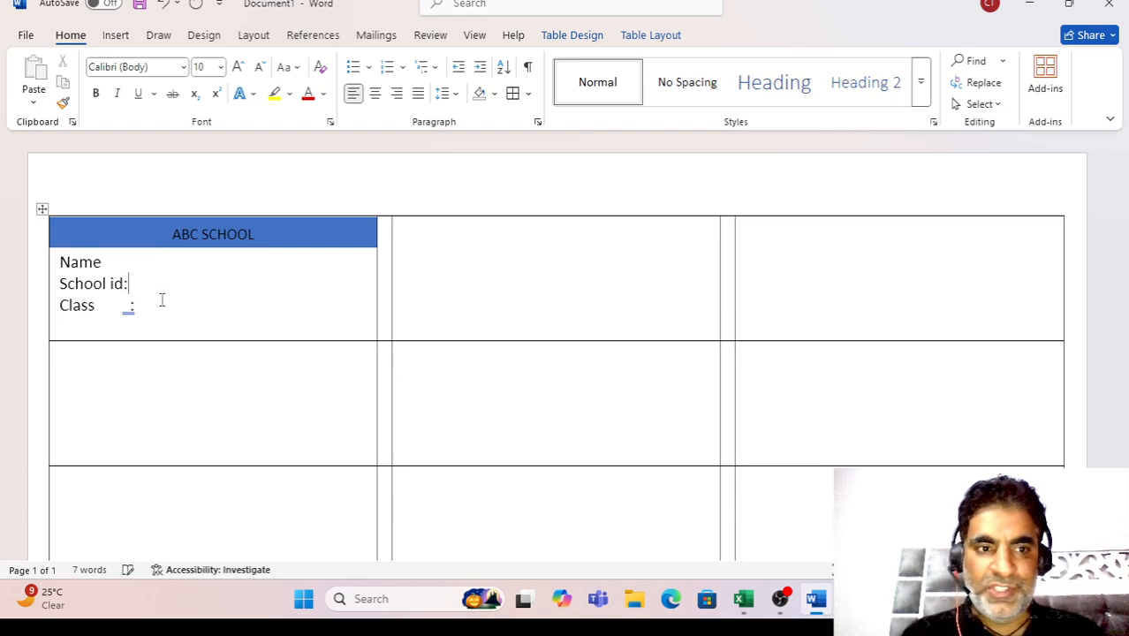
key("Left")
key("Up")
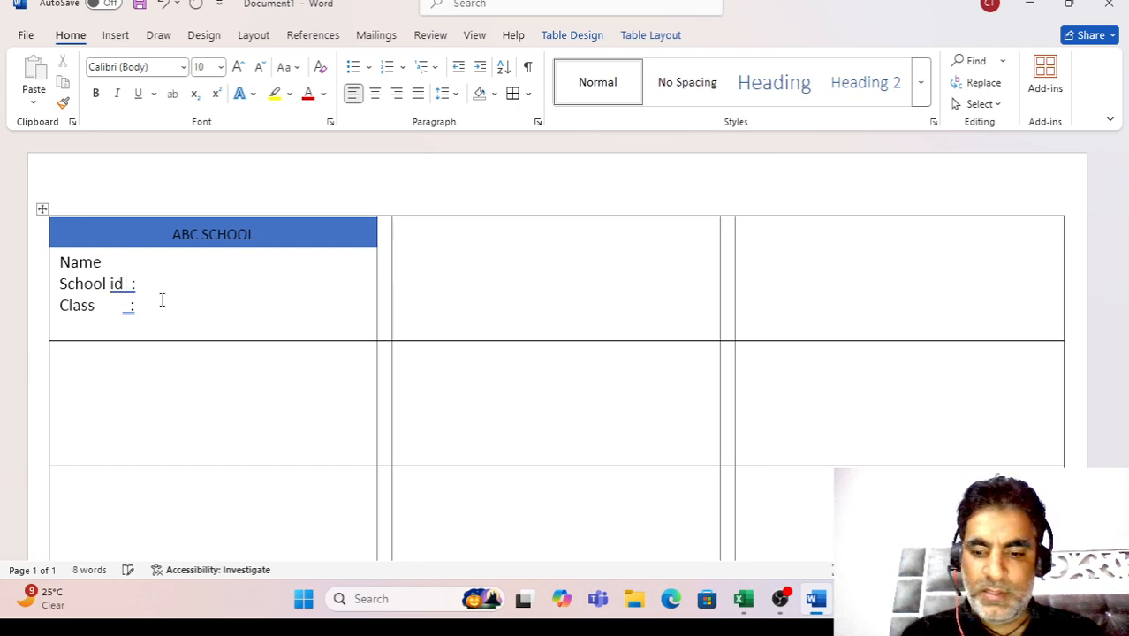
type(":")
key("Left")
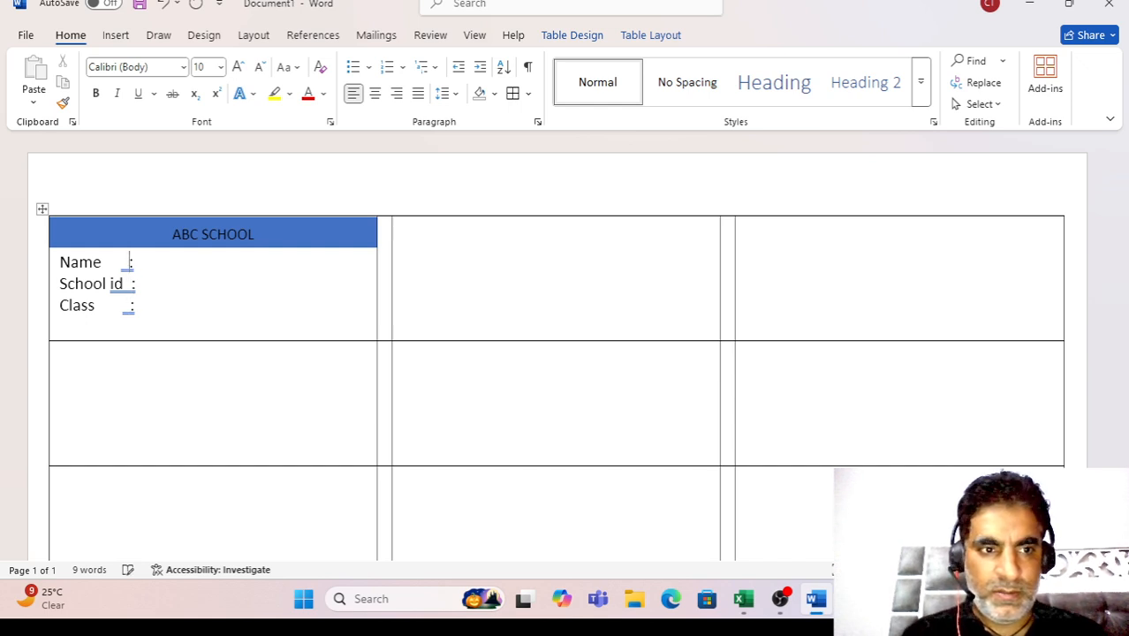
key("Down")
key("Down")
key("Down")
key("Down")
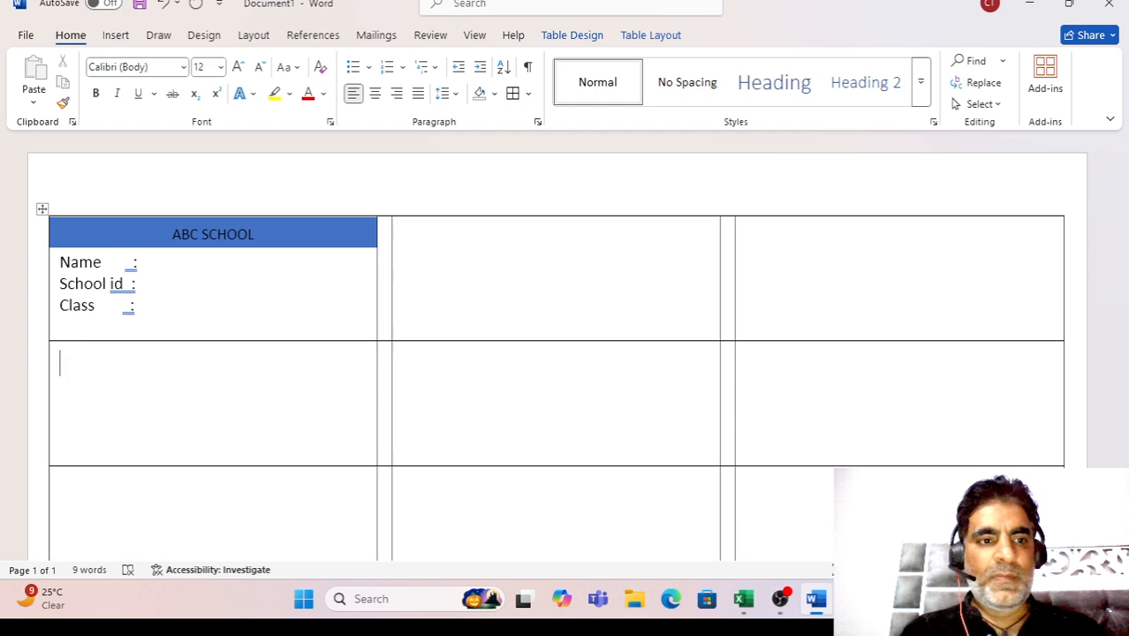
Copy the first label's header bar and text lines to every label on the sheet with Update Labels.
left_click(187, 264)
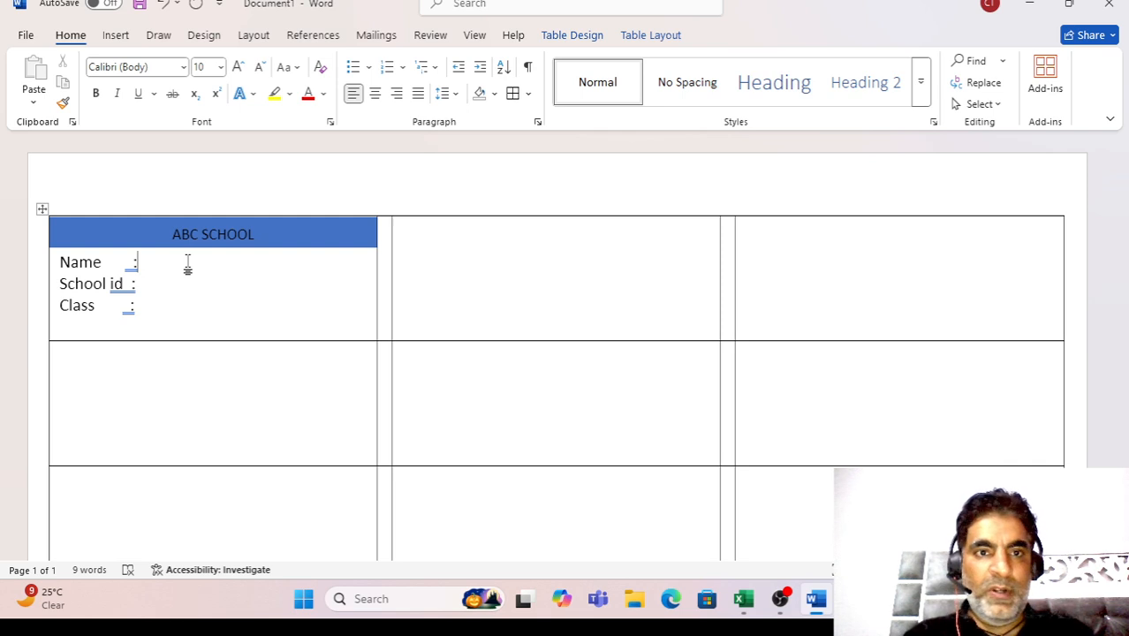
left_click(380, 36)
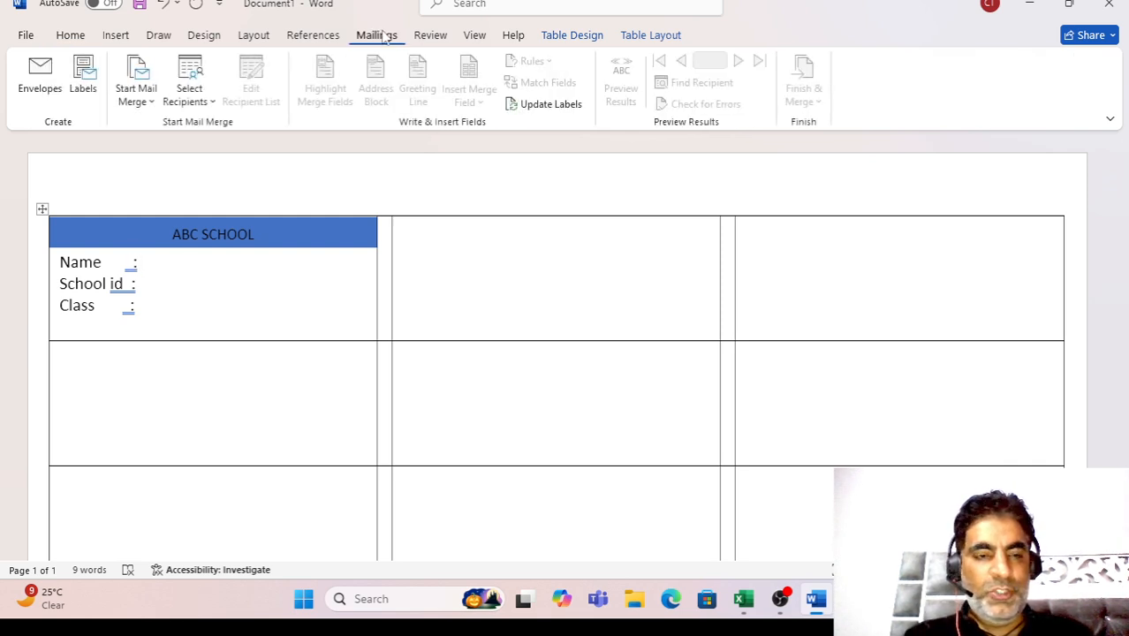
left_click(550, 103)
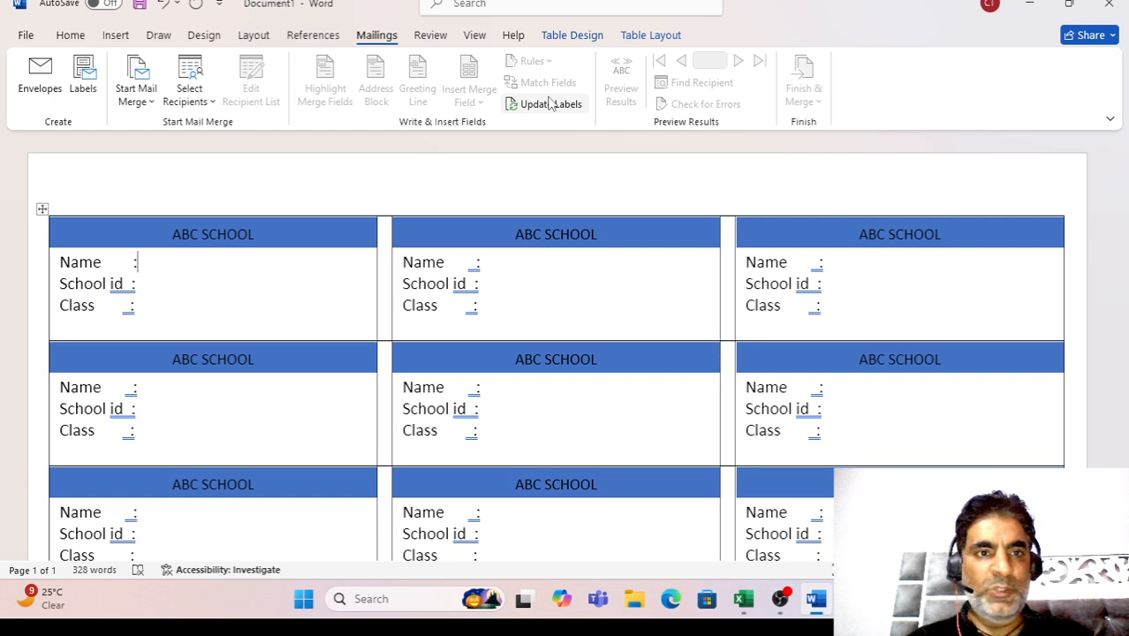
Start selecting recipients from an existing list and browse to the Desktop folder.
left_click(186, 98)
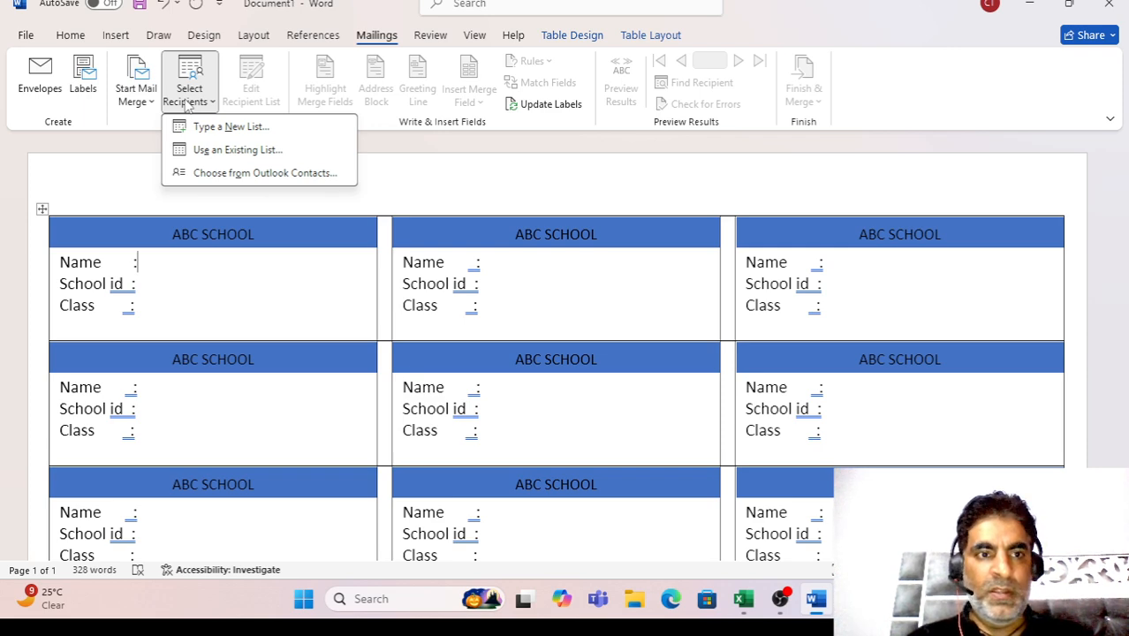
left_click(233, 150)
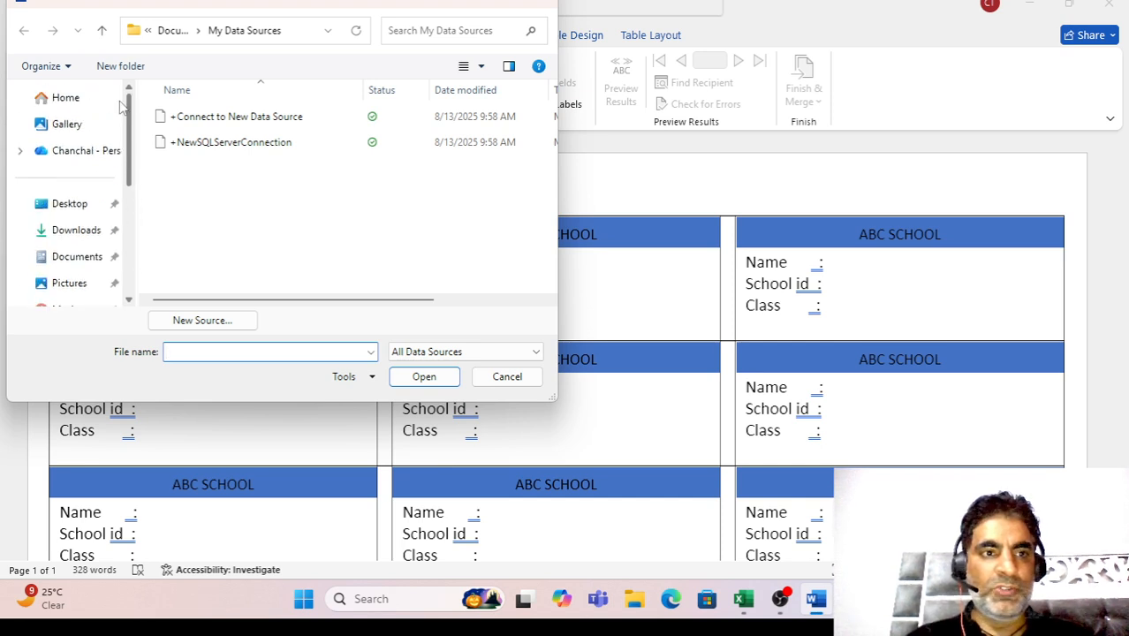
scroll(133, 206, "up", 3)
left_click(55, 205)
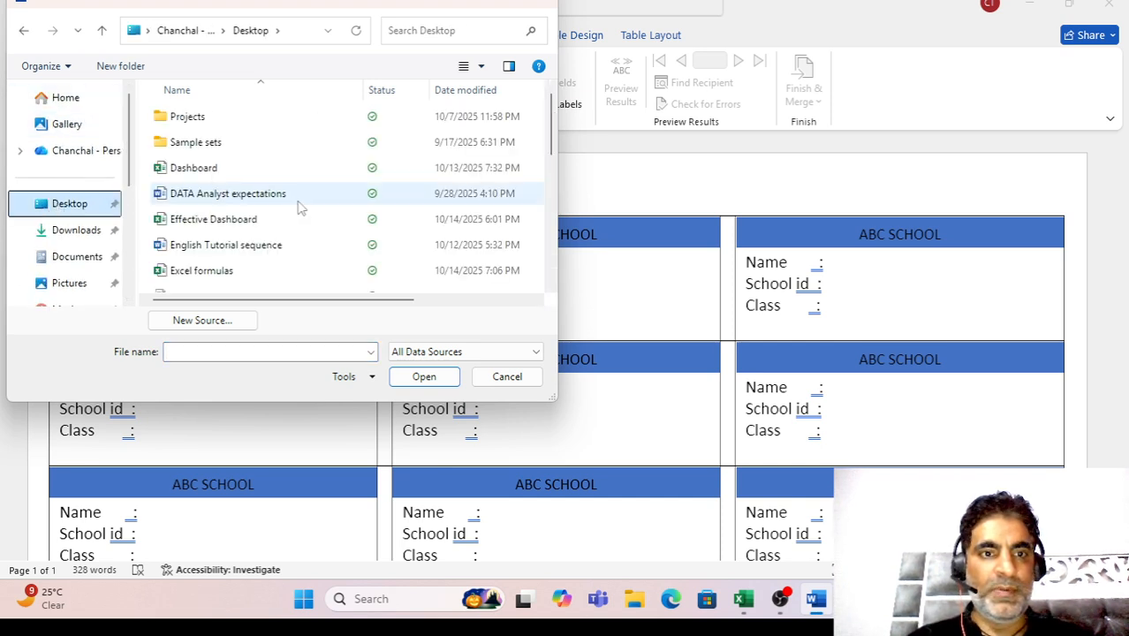
Connect the Student List file as the recipient list, using its Sheet1$ table with the first row as column headers.
left_click(282, 194)
key("Down")
key("Down")
key("Down")
key("Down")
key("Down")
key("Down")
key("Down")
key("Down")
key("Down")
key("Down")
key("Down")
key("Down")
key("Down")
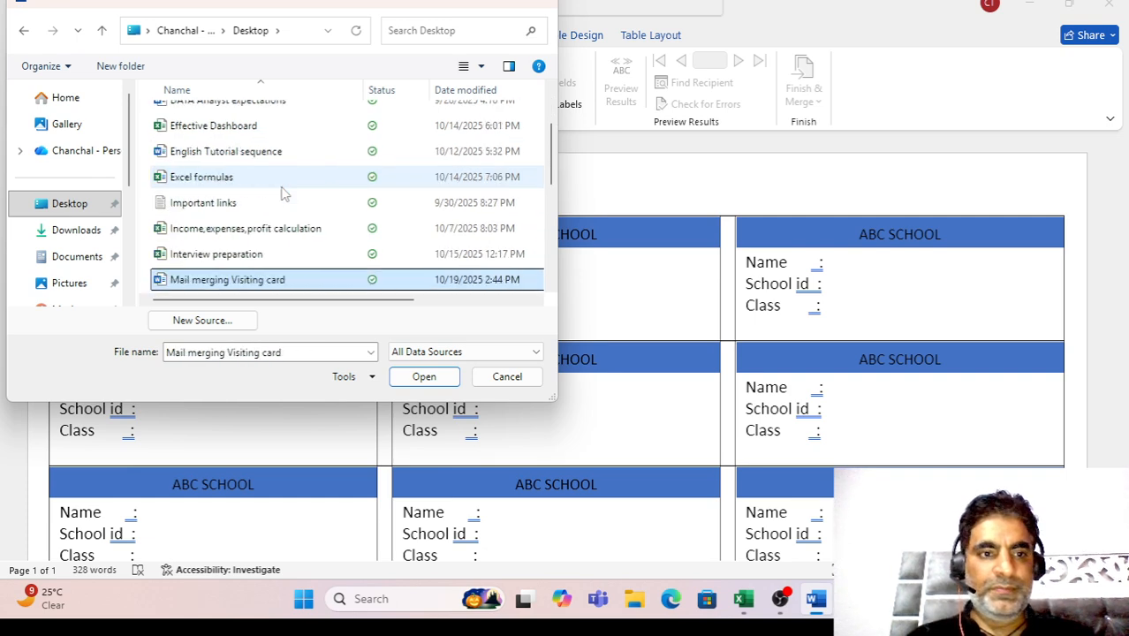
key("Up")
key("Up")
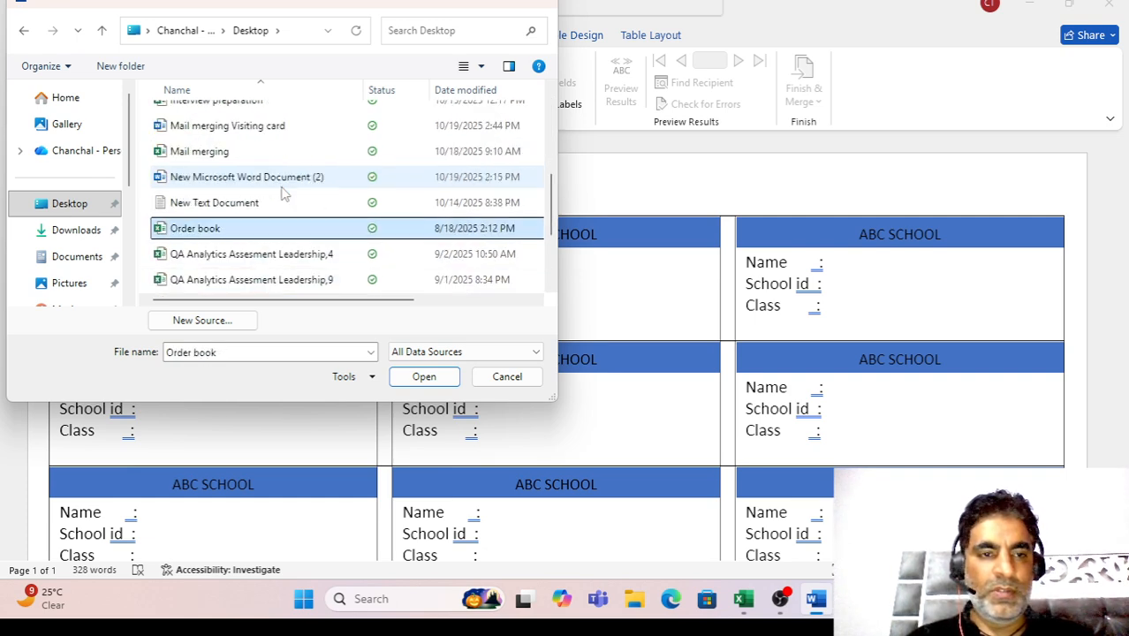
key("Down")
key("Down")
key("Down")
key("Down")
key("Down")
key("Down")
key("Down")
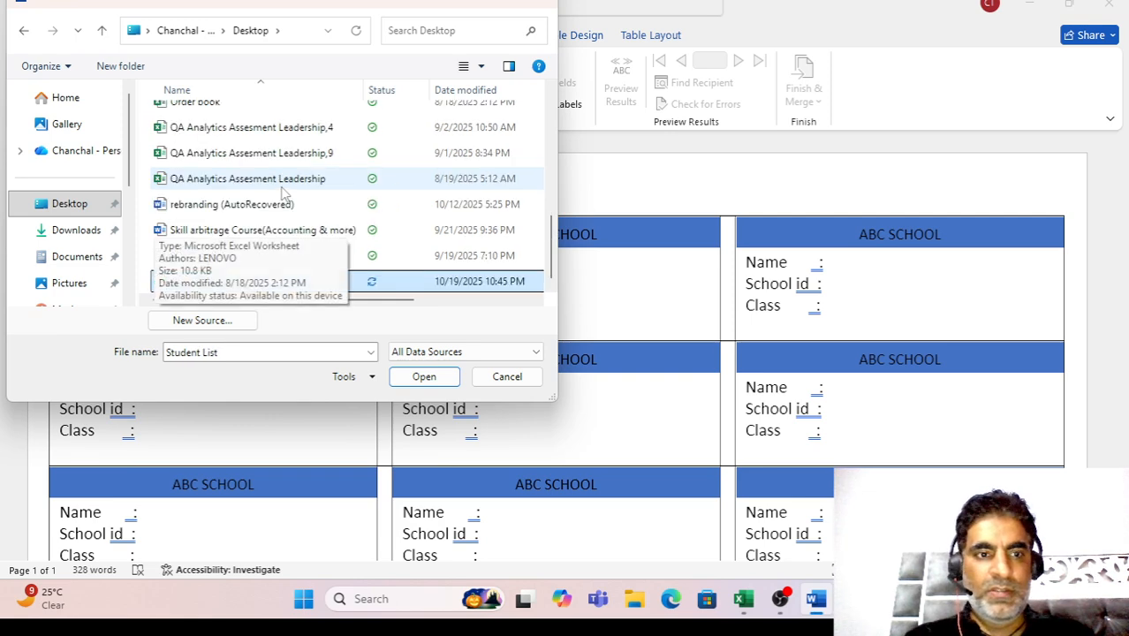
double_click(182, 281)
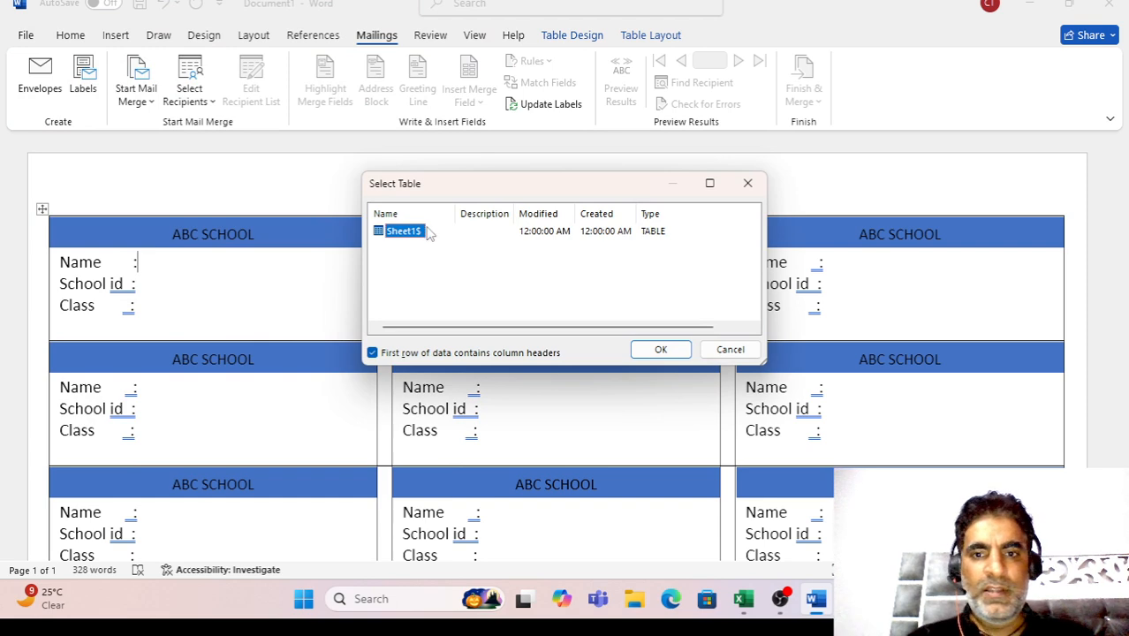
left_click(662, 350)
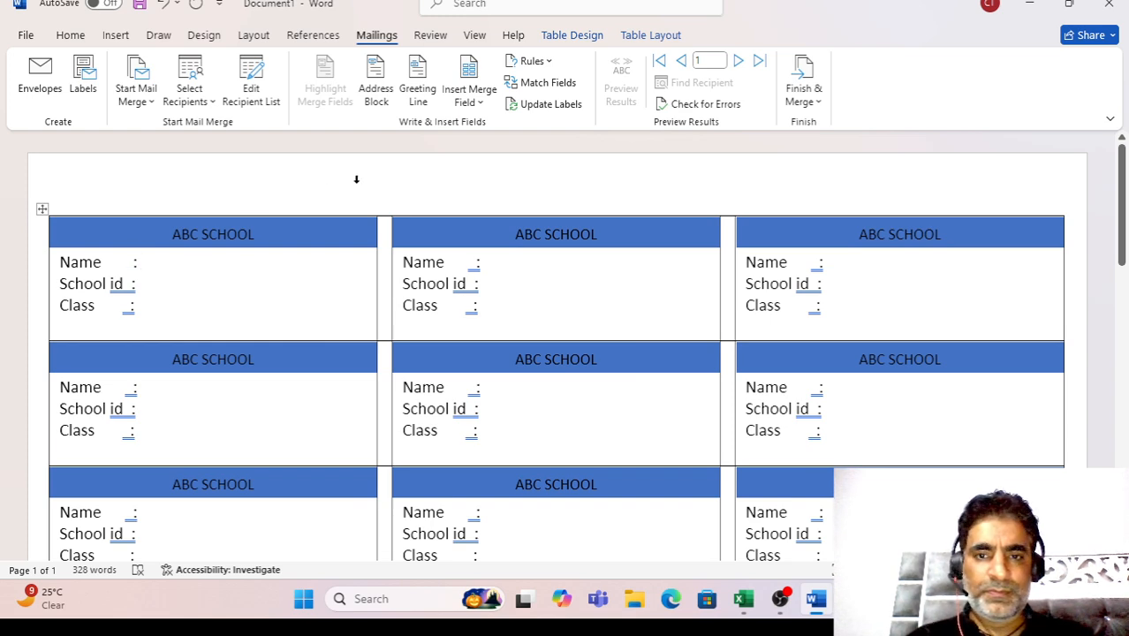
Insert the Name merge field after the Name colon and the Student_Id field after the School id colon in the first label.
left_click(480, 100)
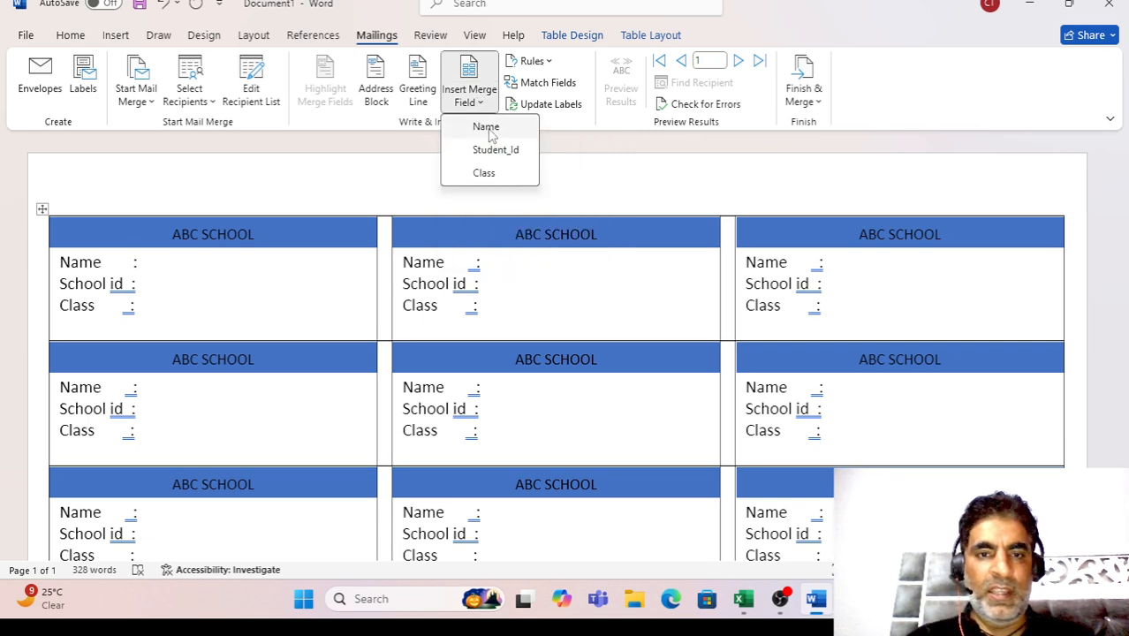
left_click(486, 128)
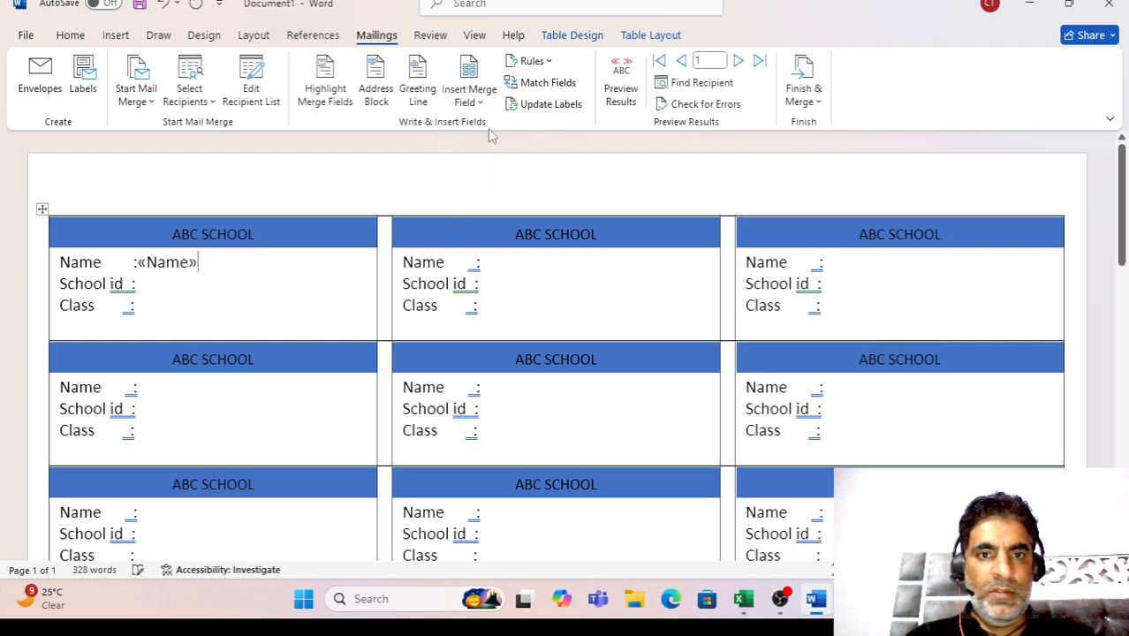
left_click(155, 283)
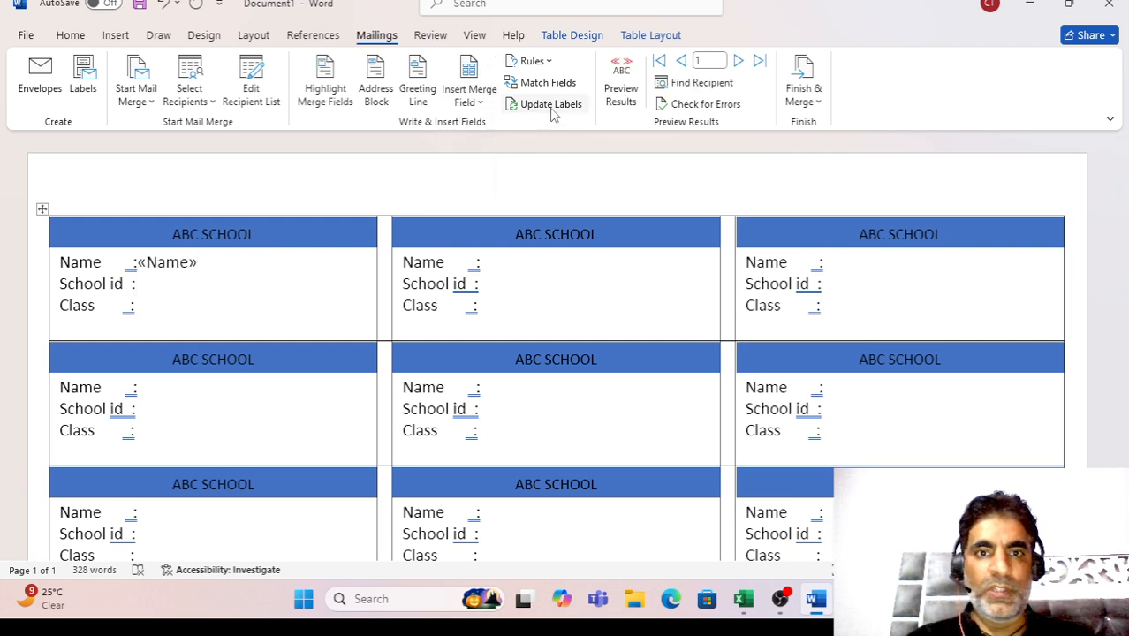
left_click(487, 105)
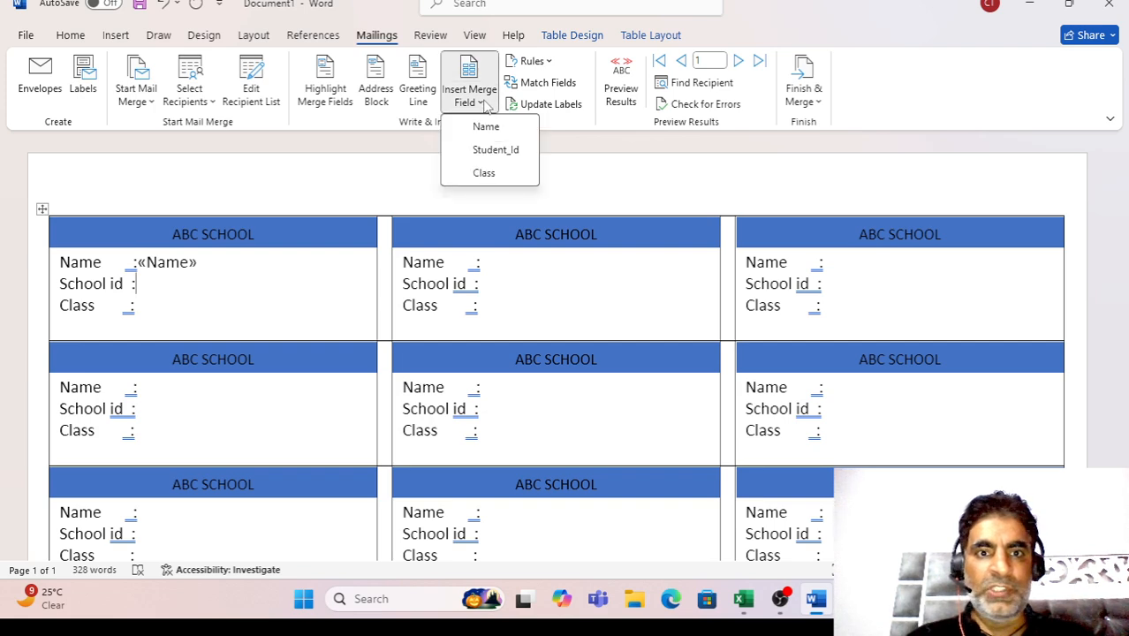
left_click(493, 152)
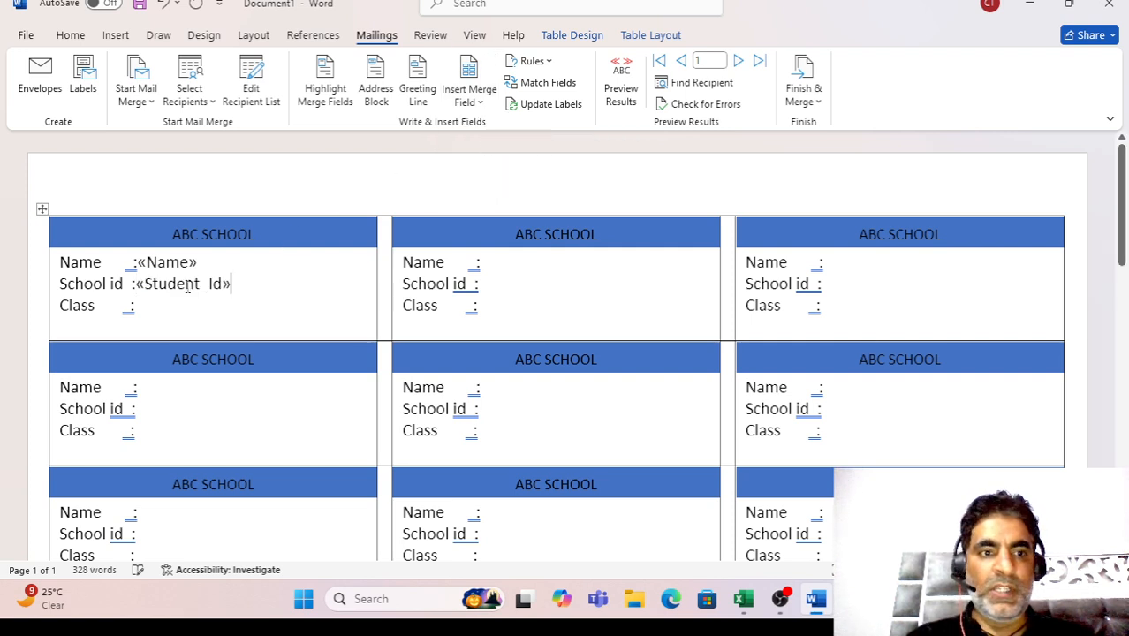
Insert the Class merge field after the Class colon in the first label.
left_click(479, 103)
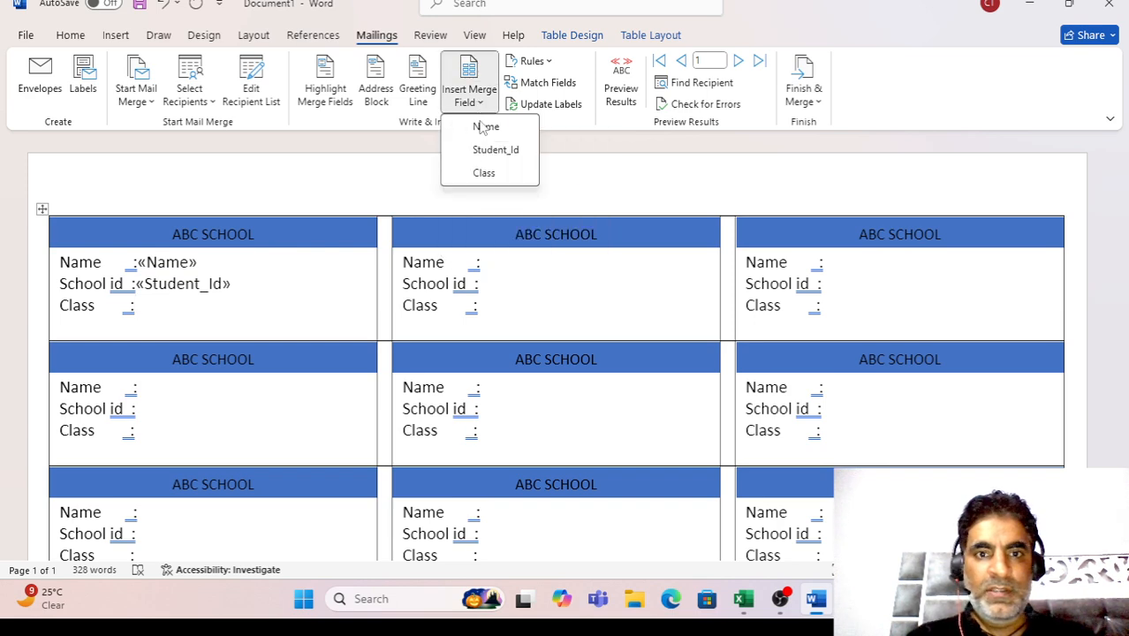
left_click(484, 173)
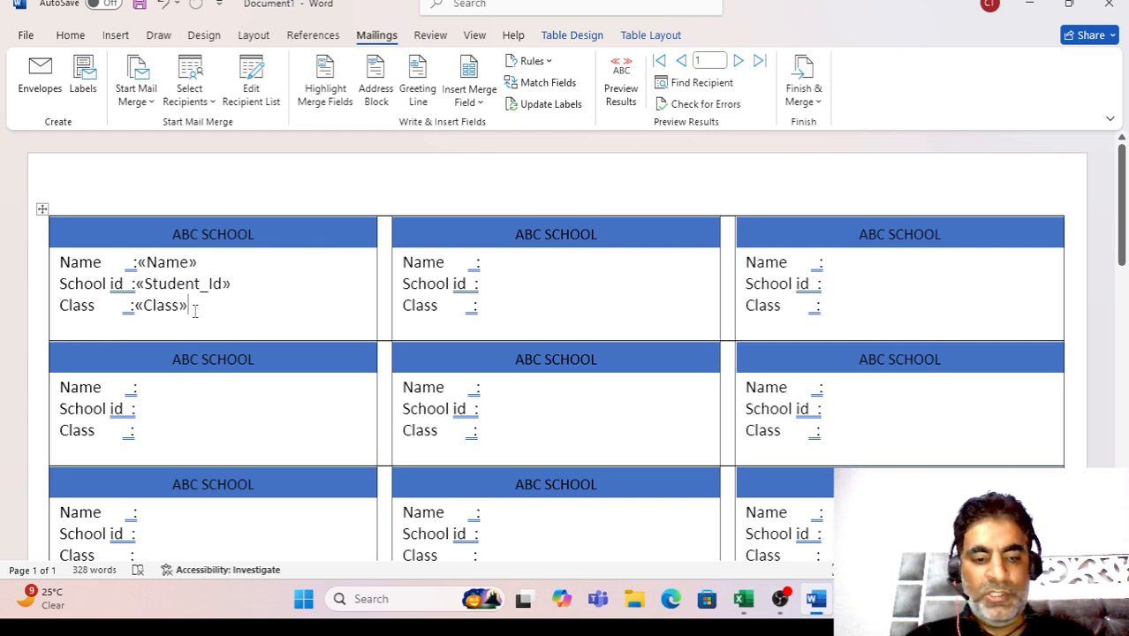
Switch to the Student List workbook in Excel, check its Name, Student Id and Class column headers, and return to the Word labels.
left_click(743, 600)
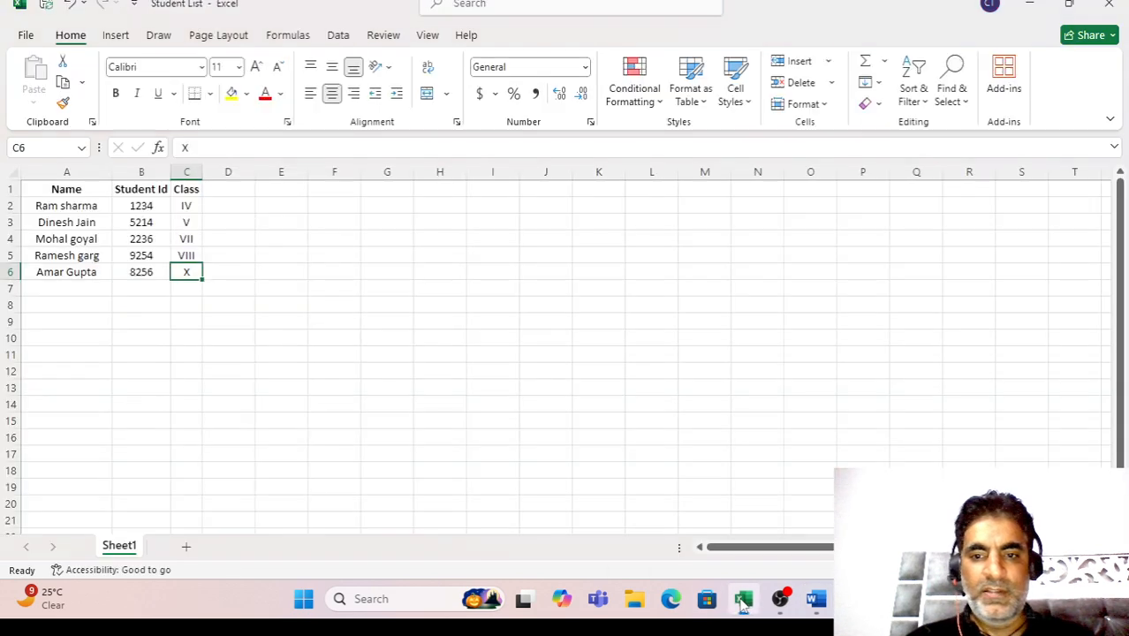
left_click(57, 200)
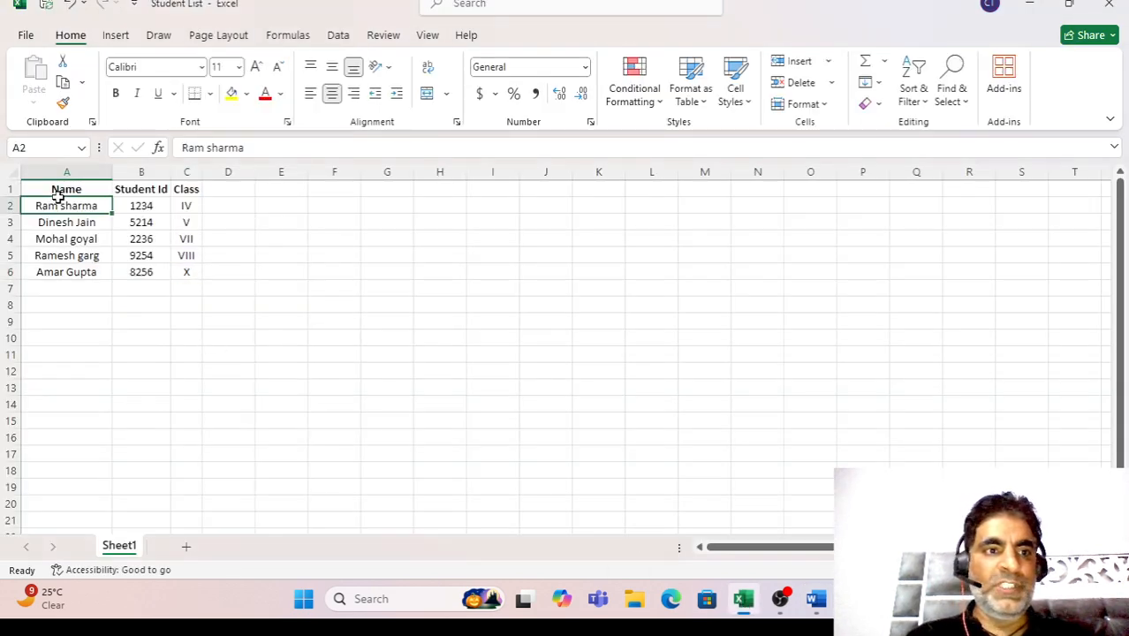
key("Up")
key("Right")
key("Right")
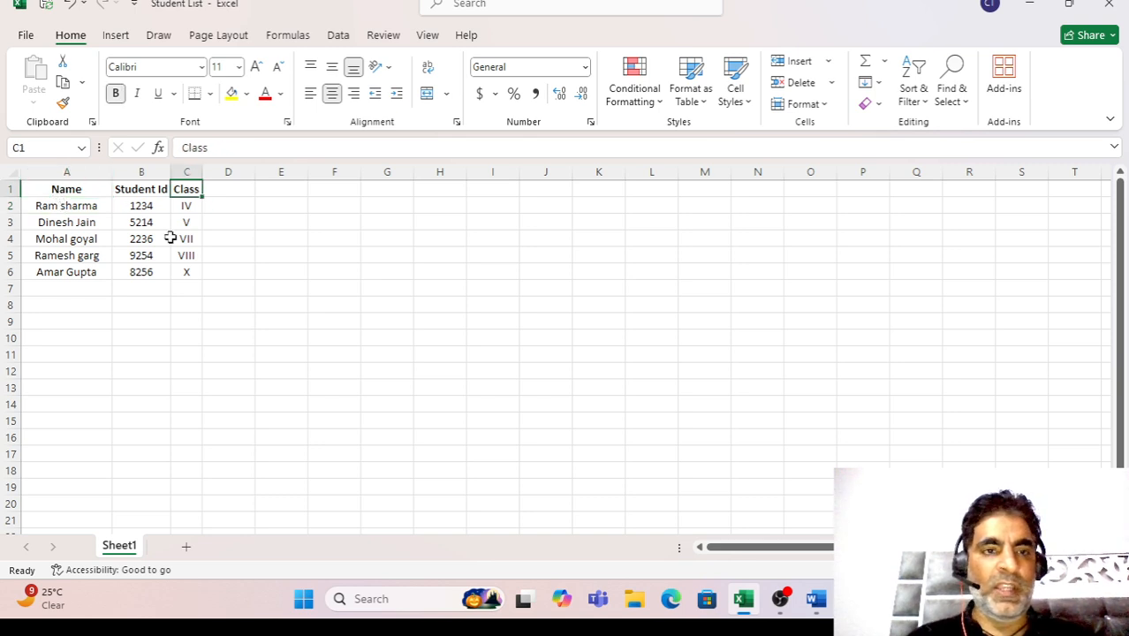
left_click(86, 192)
key("Right")
key("Right")
key("alt+Tab")
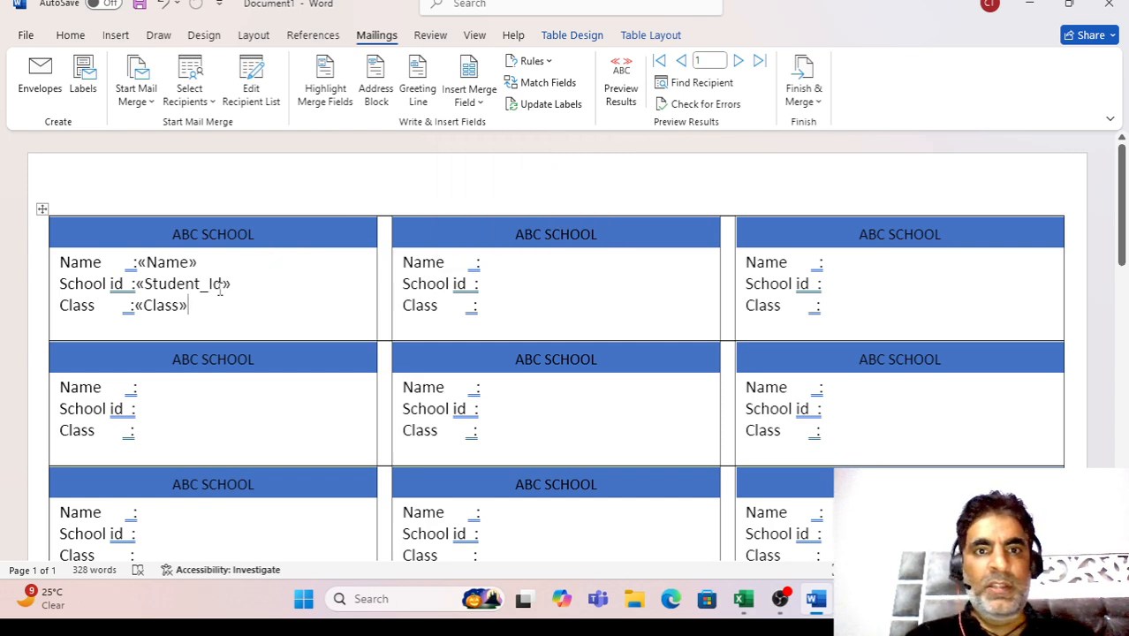
Copy the Name, Student_Id and Class merge fields from the first label to every label with Update Labels.
left_click(560, 106)
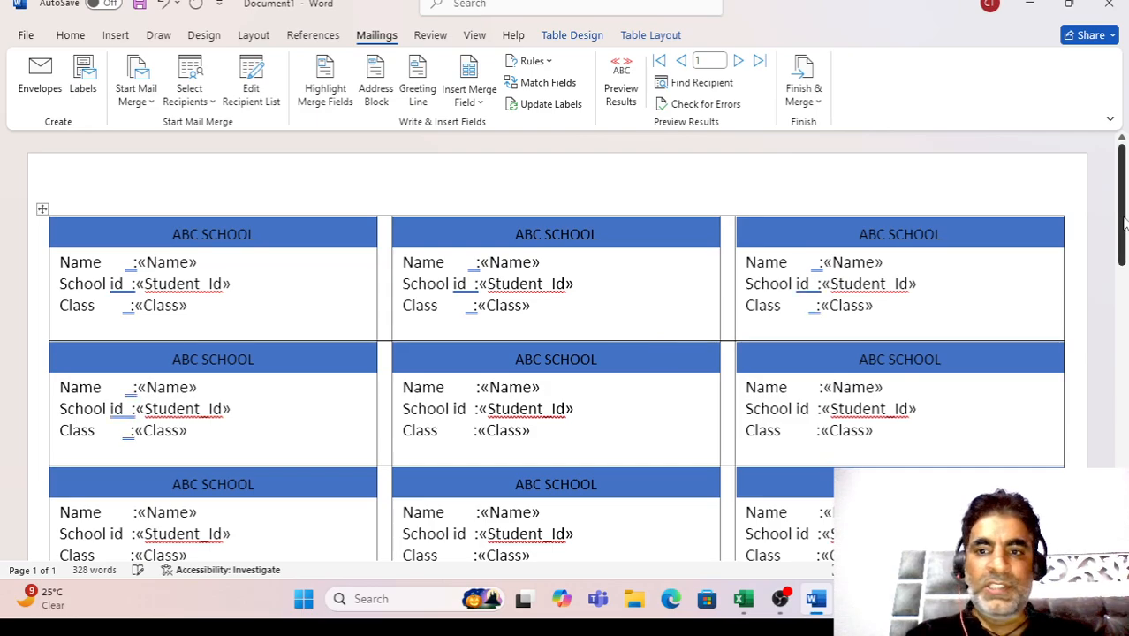
mouse_move(1124, 224)
left_mouse_down()
mouse_move(1125, 403)
mouse_move(1117, 214)
left_mouse_up()
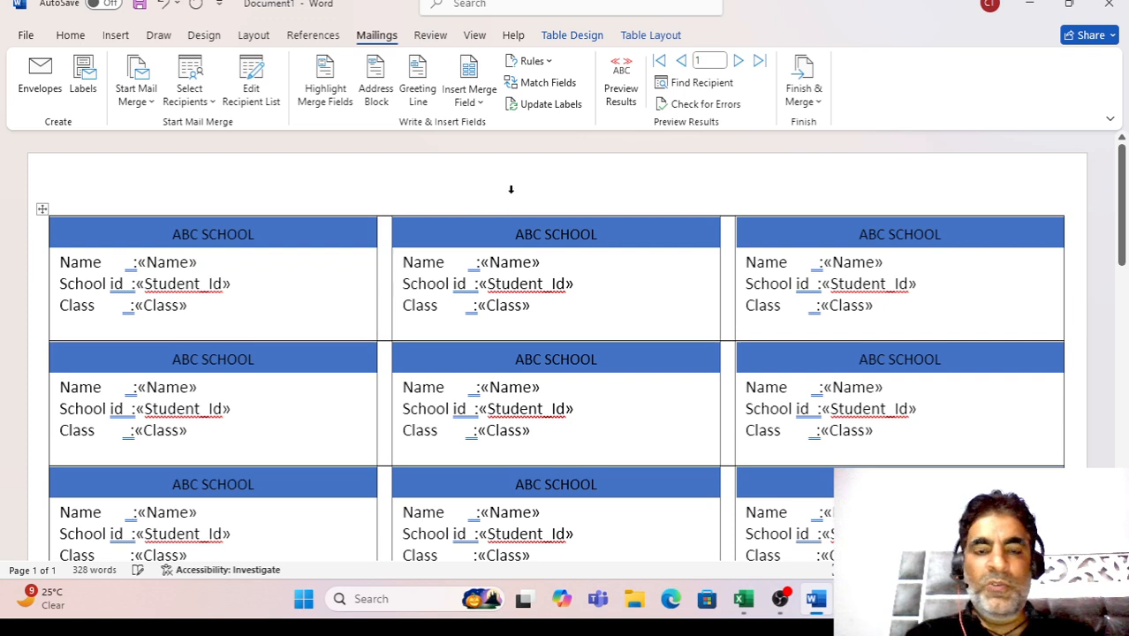
Finish the merge by merging all records into a new, individually editable document and bring that document forward.
left_click(806, 105)
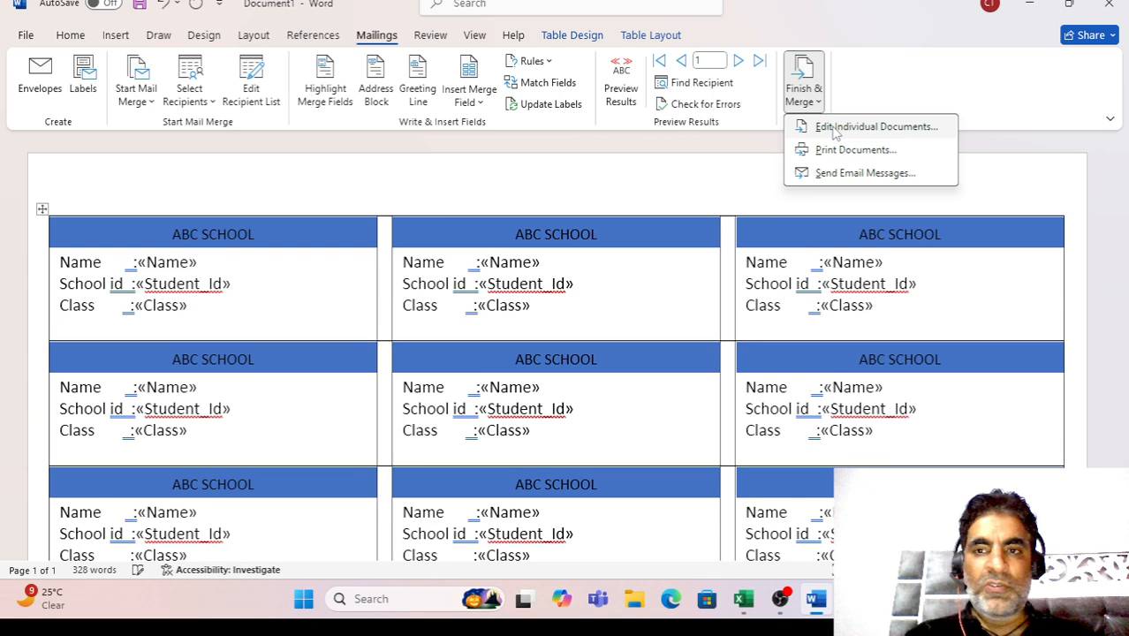
left_click(835, 129)
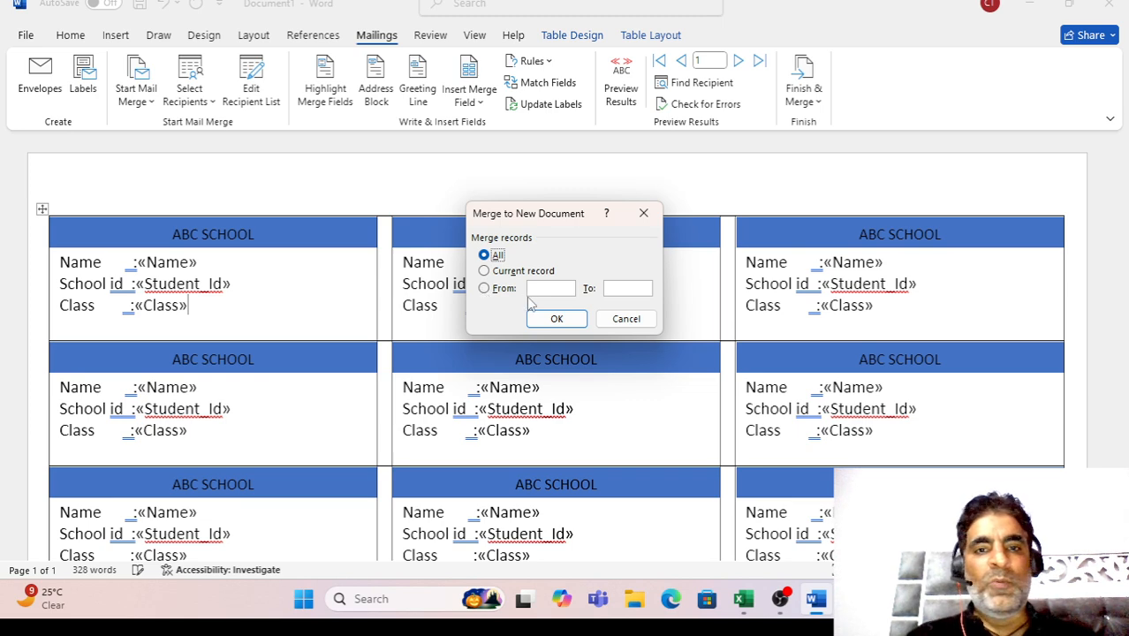
left_click(484, 288)
left_click(484, 255)
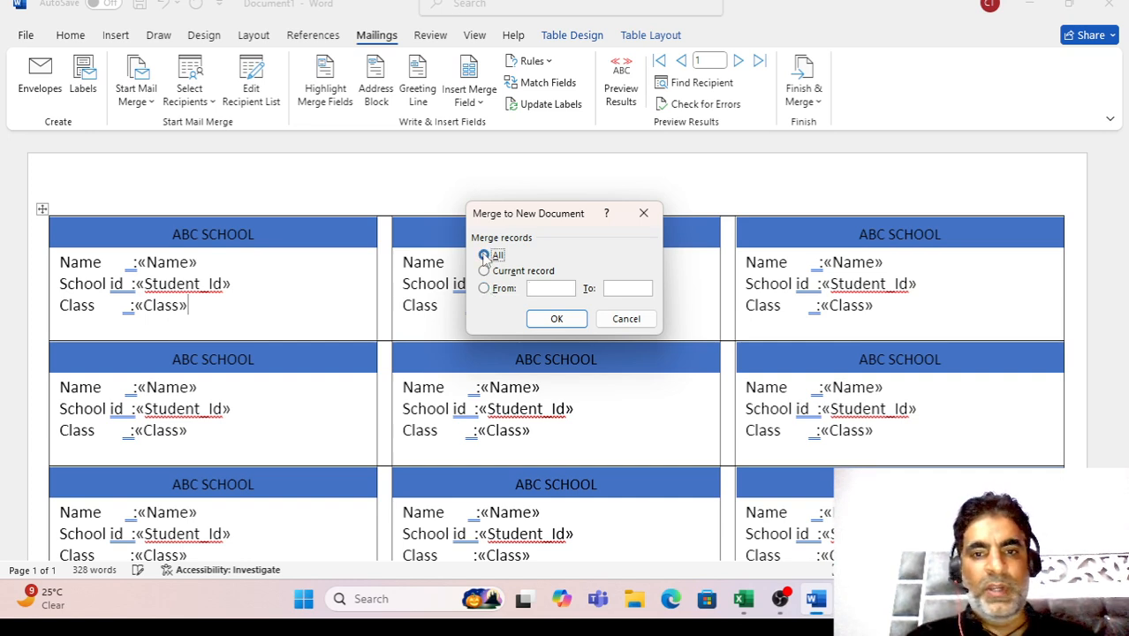
left_click(557, 318)
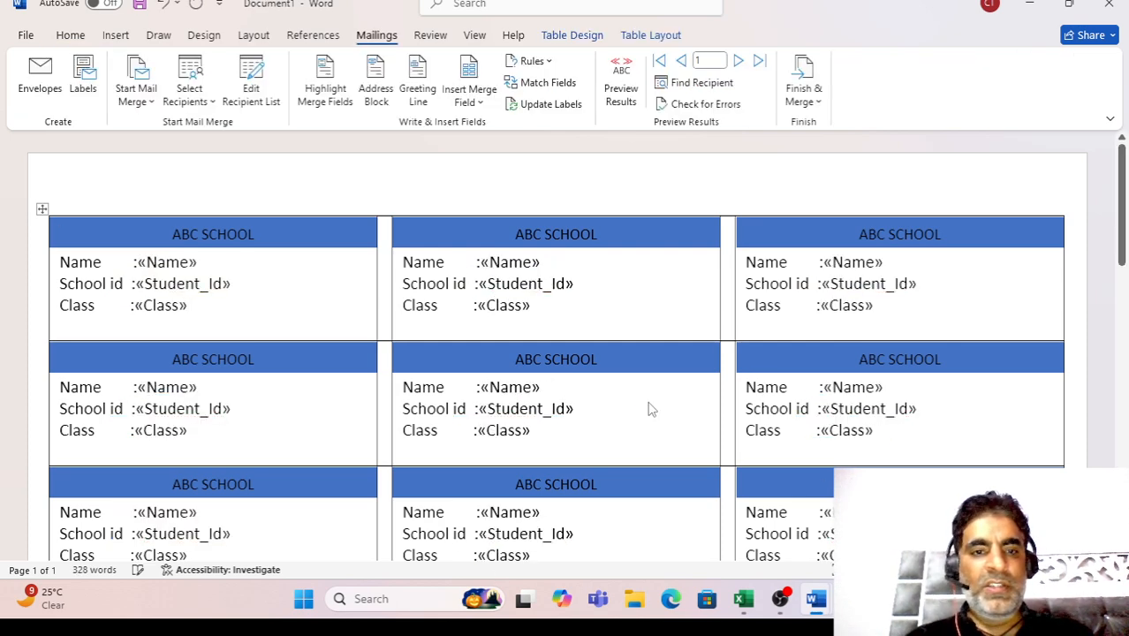
key("alt+Tab")
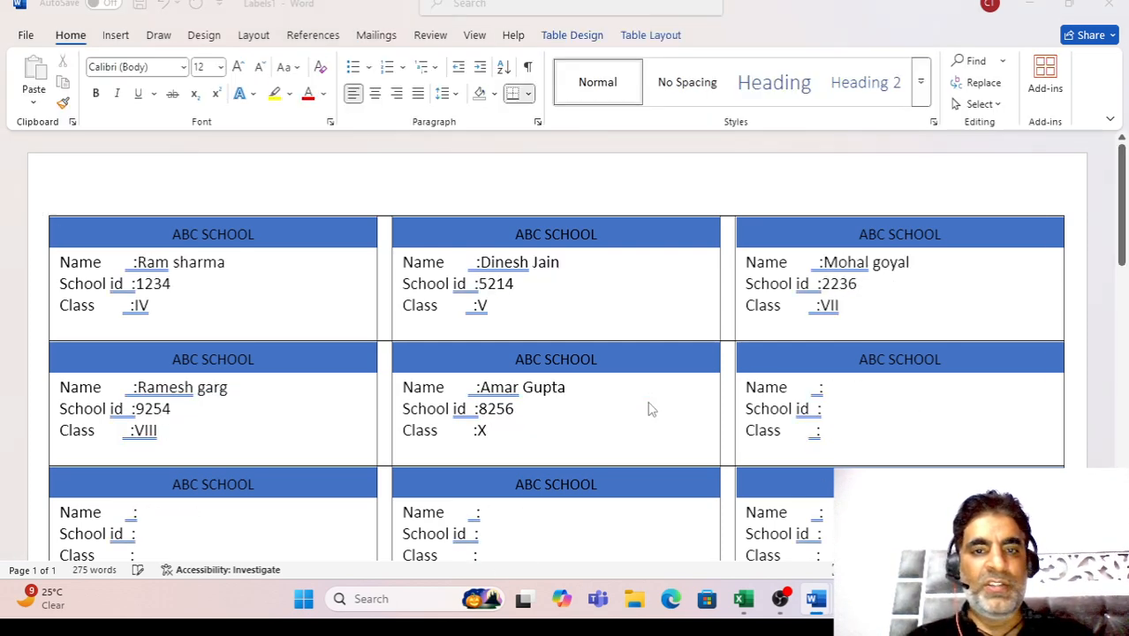
Compare the merged labels with the student rows in the Student List workbook, selecting the Name column entries from A2 down.
key("alt+Tab")
key("Tab")
key("Left")
key("Left")
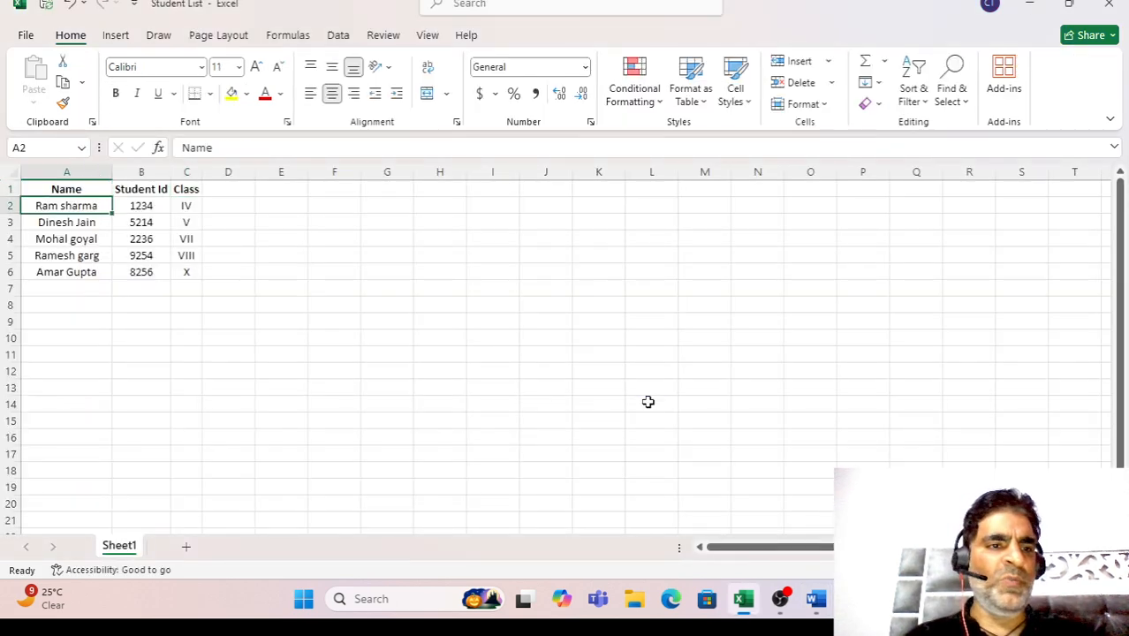
key("Down")
key("ctrl+shift+Down")
key("shift+Down")
key("shift+Down")
key("shift+Down")
key("shift+Down")
key("shift+Down")
key("shift+Down")
key("shift+Down")
key("shift+Down")
key("shift+Down")
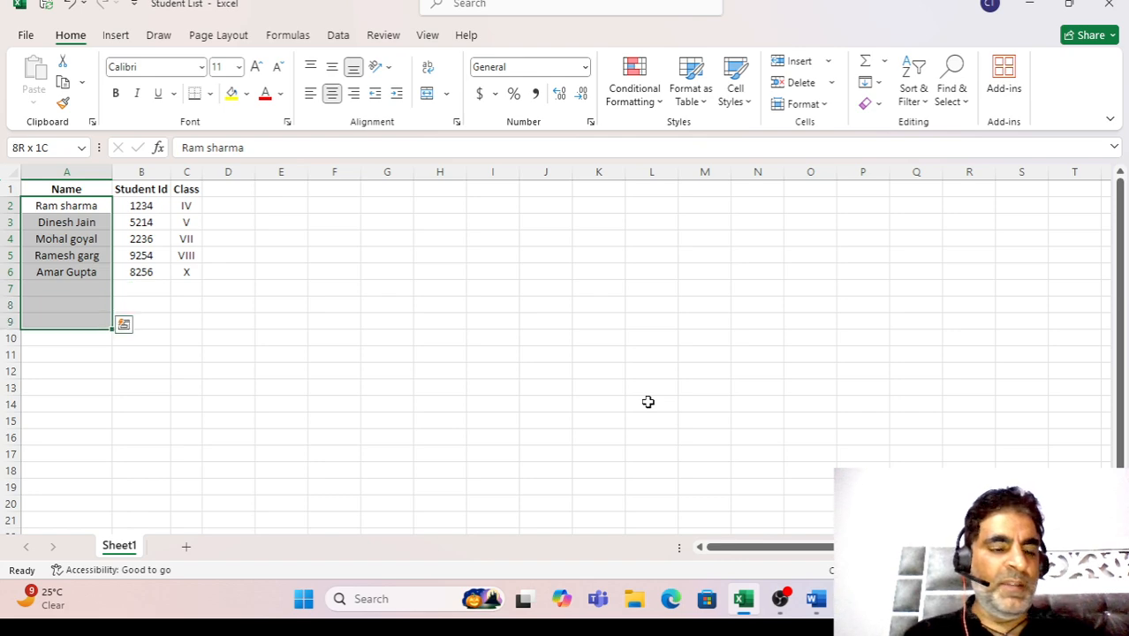
key("alt+Tab")
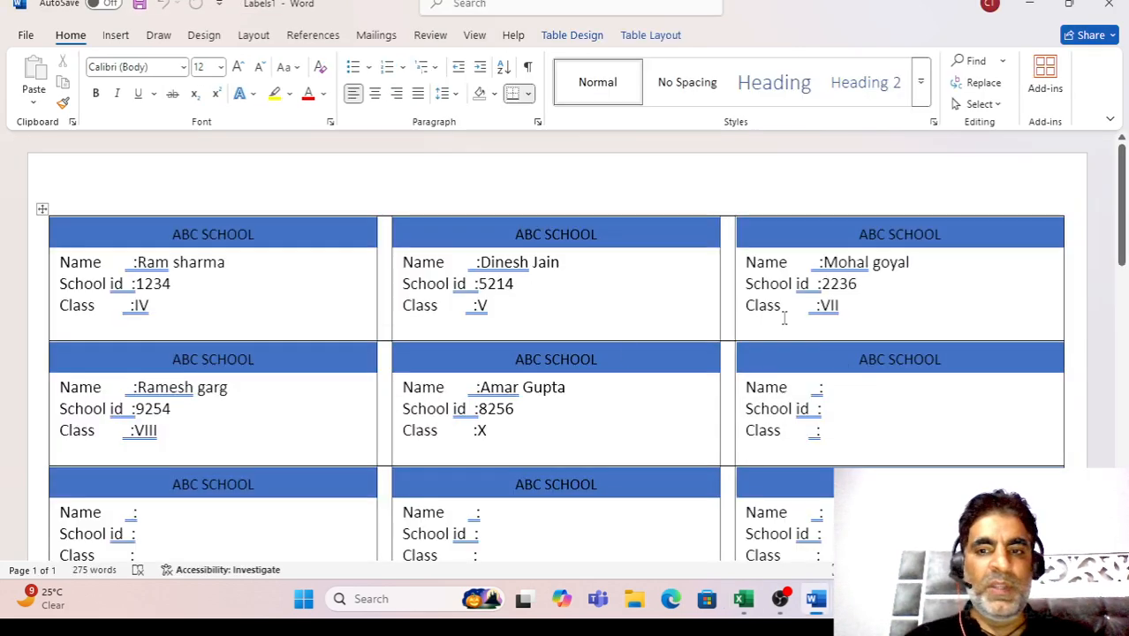
key("alt+Tab")
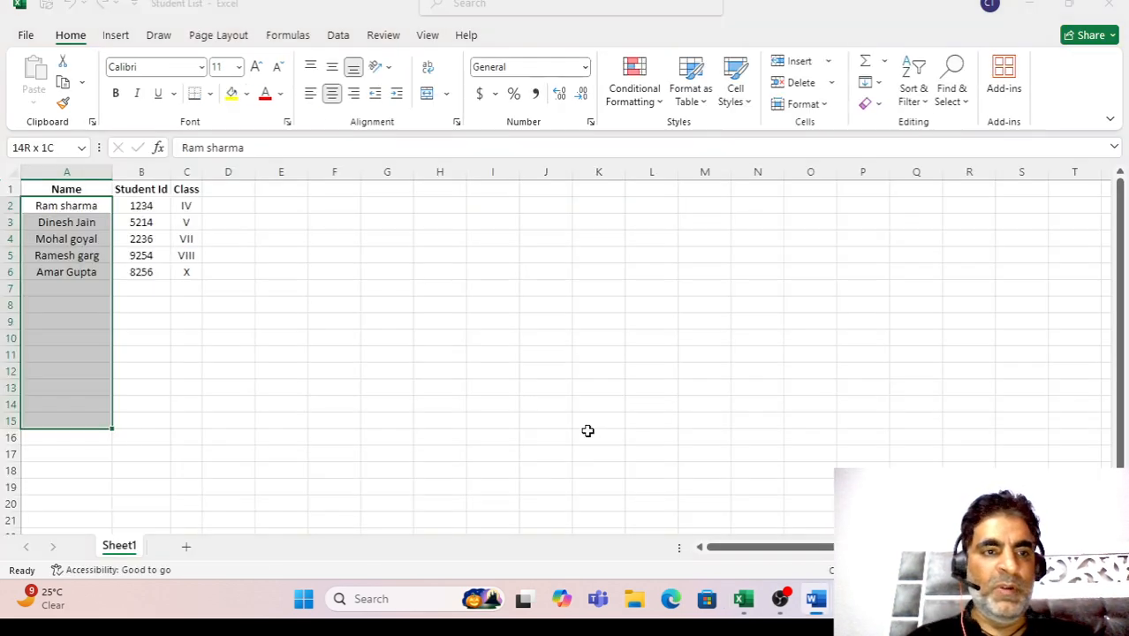
key("alt+Tab")
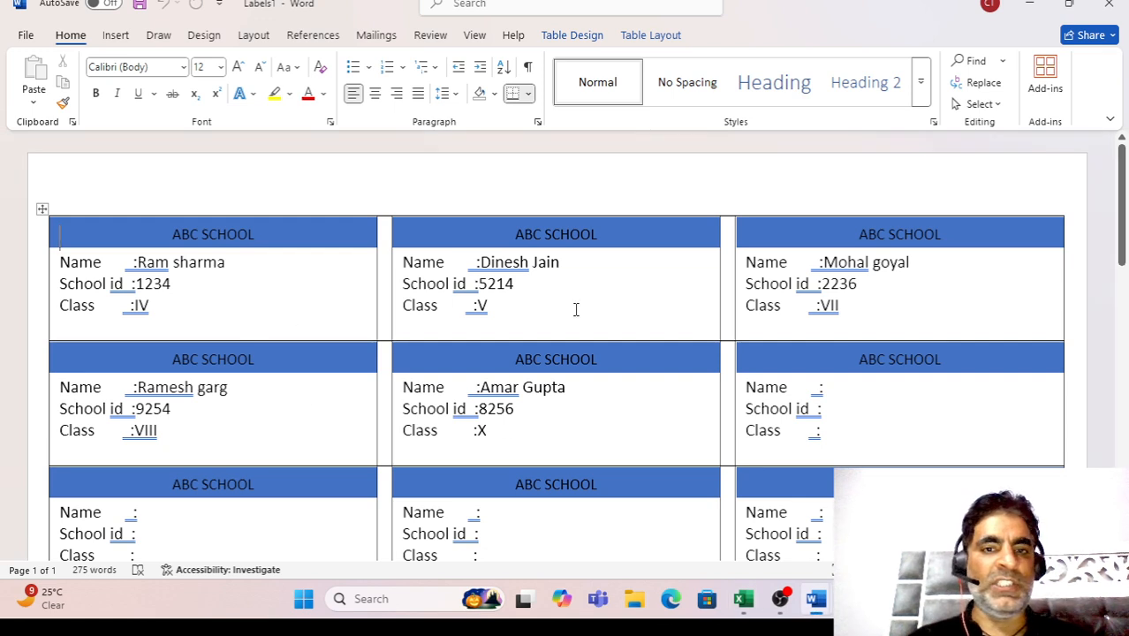
Add a space after the colon on the School id and Class lines of the third label in the first row.
left_click(824, 283)
key("Down")
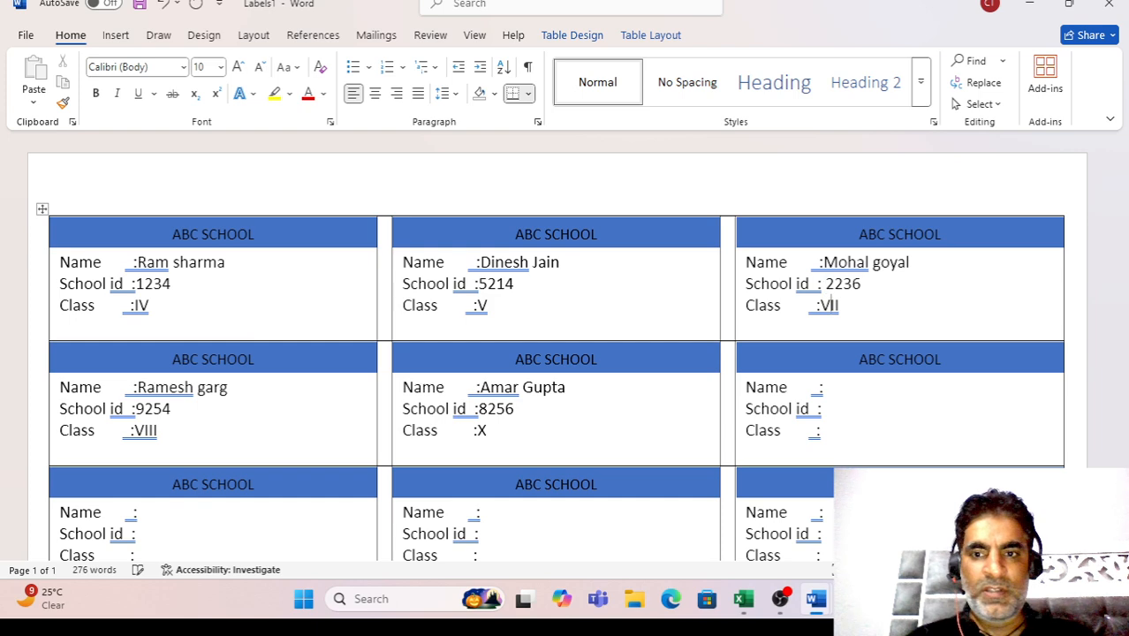
key("Left")
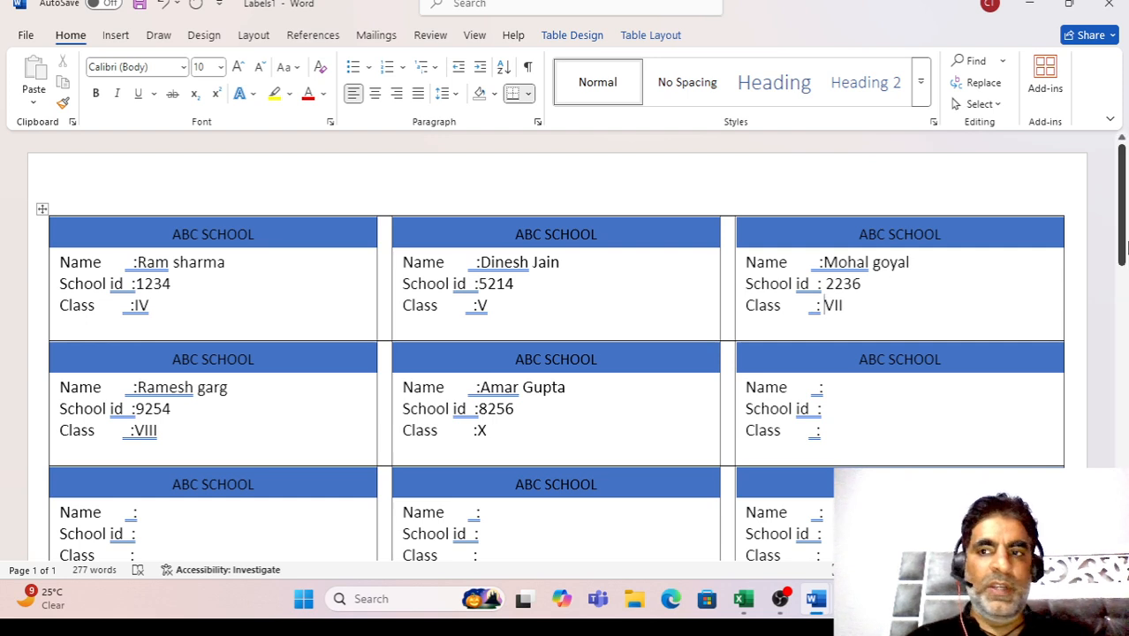
scroll(1125, 227, "down", 1)
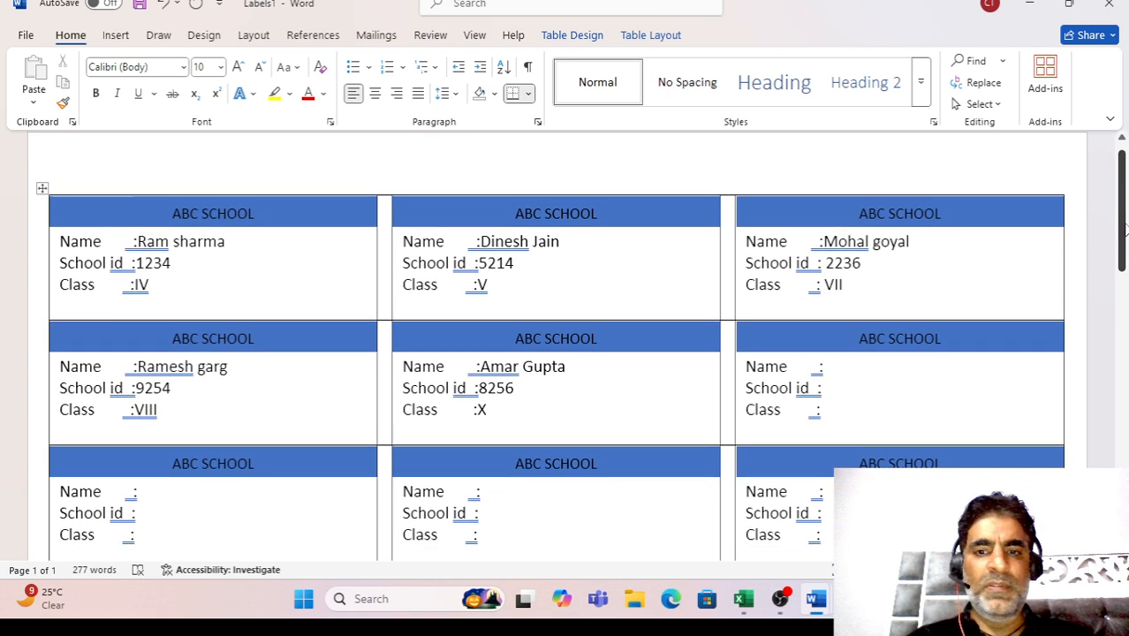